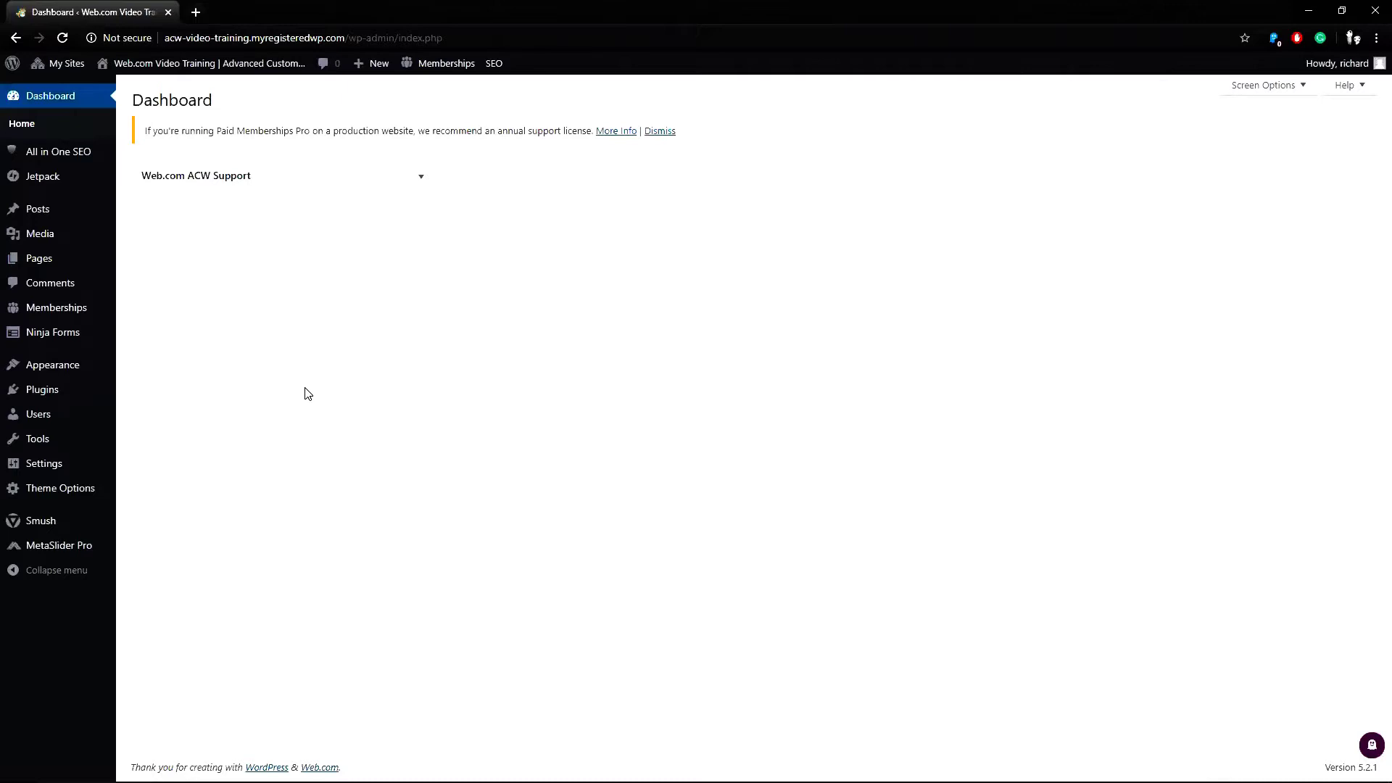
List all pages by title ascending, with Accommodations, Attractions and Beach Club at the top.
click(139, 266)
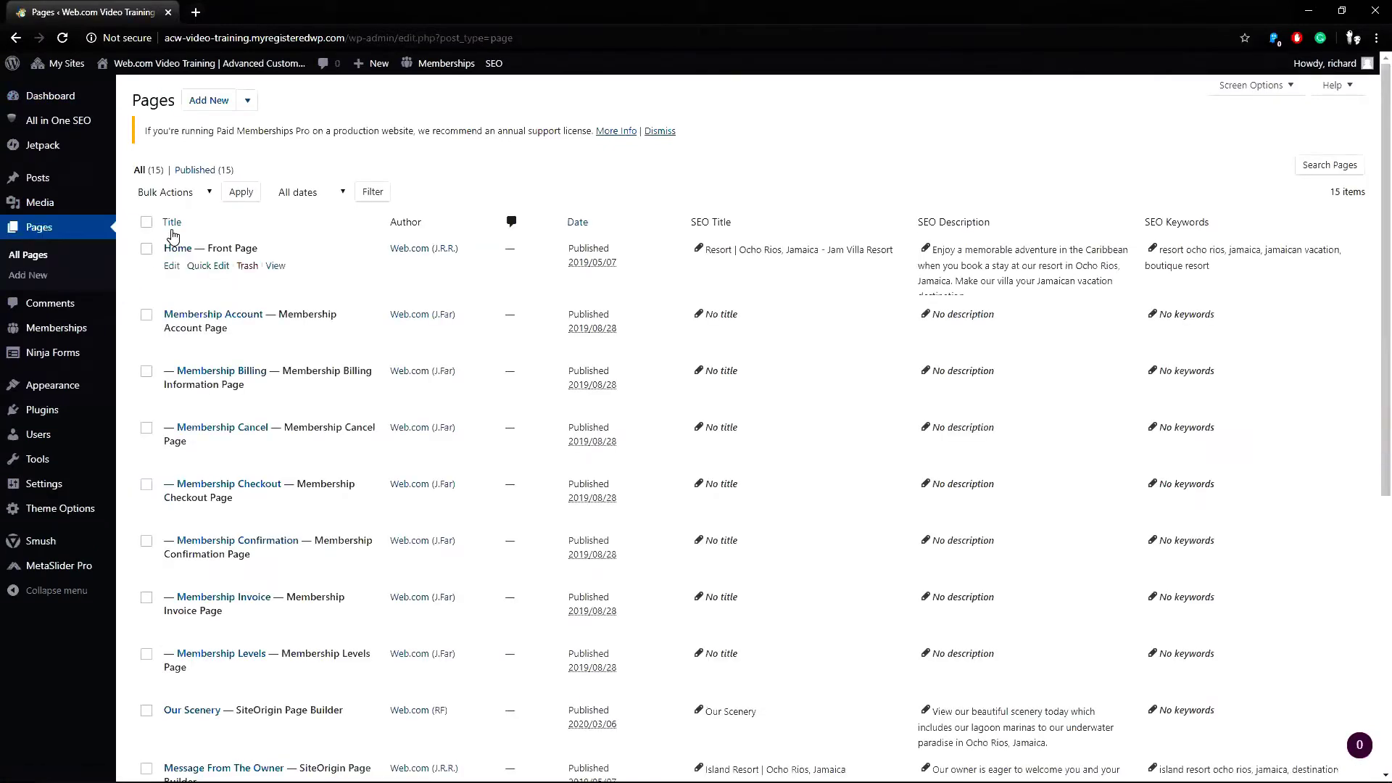
click(174, 225)
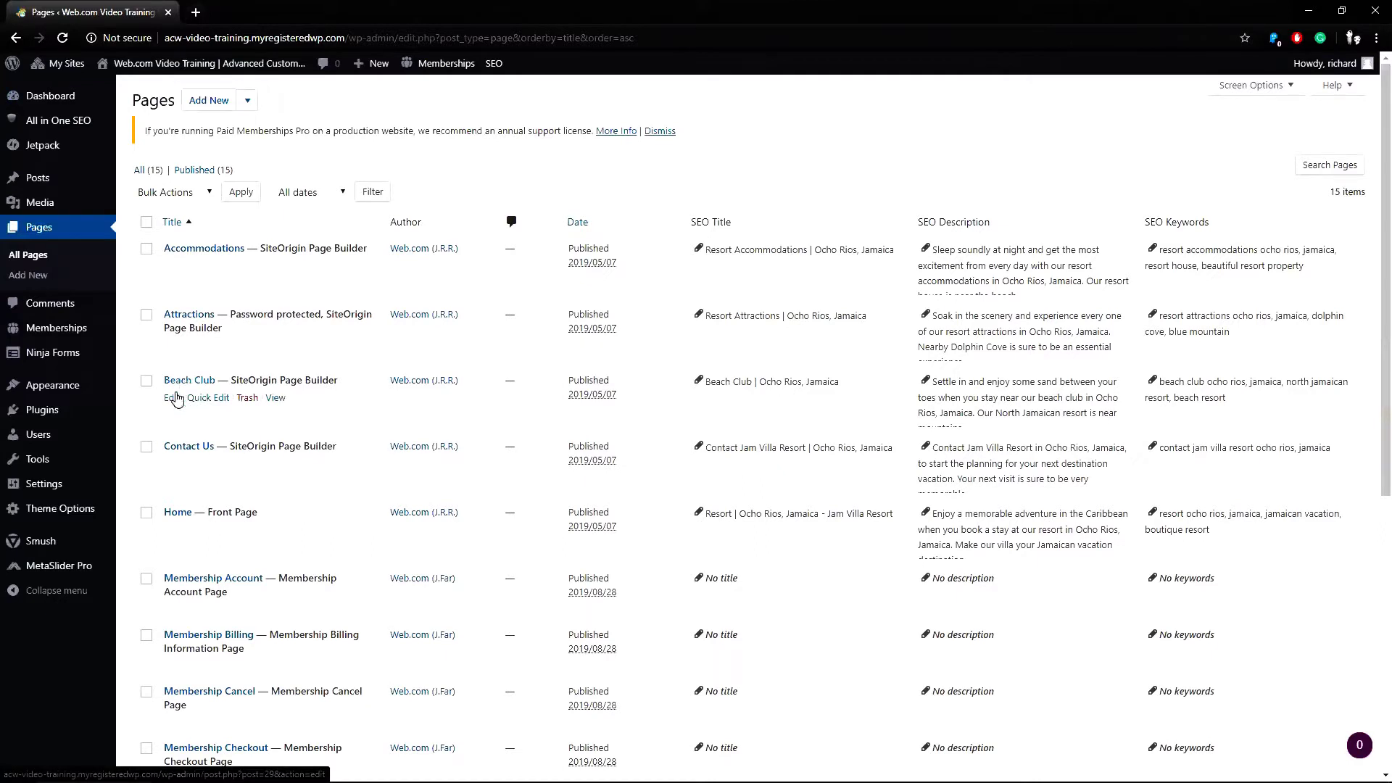
Open Beach Club in the page editor and its live published page in a new tab.
click(171, 401)
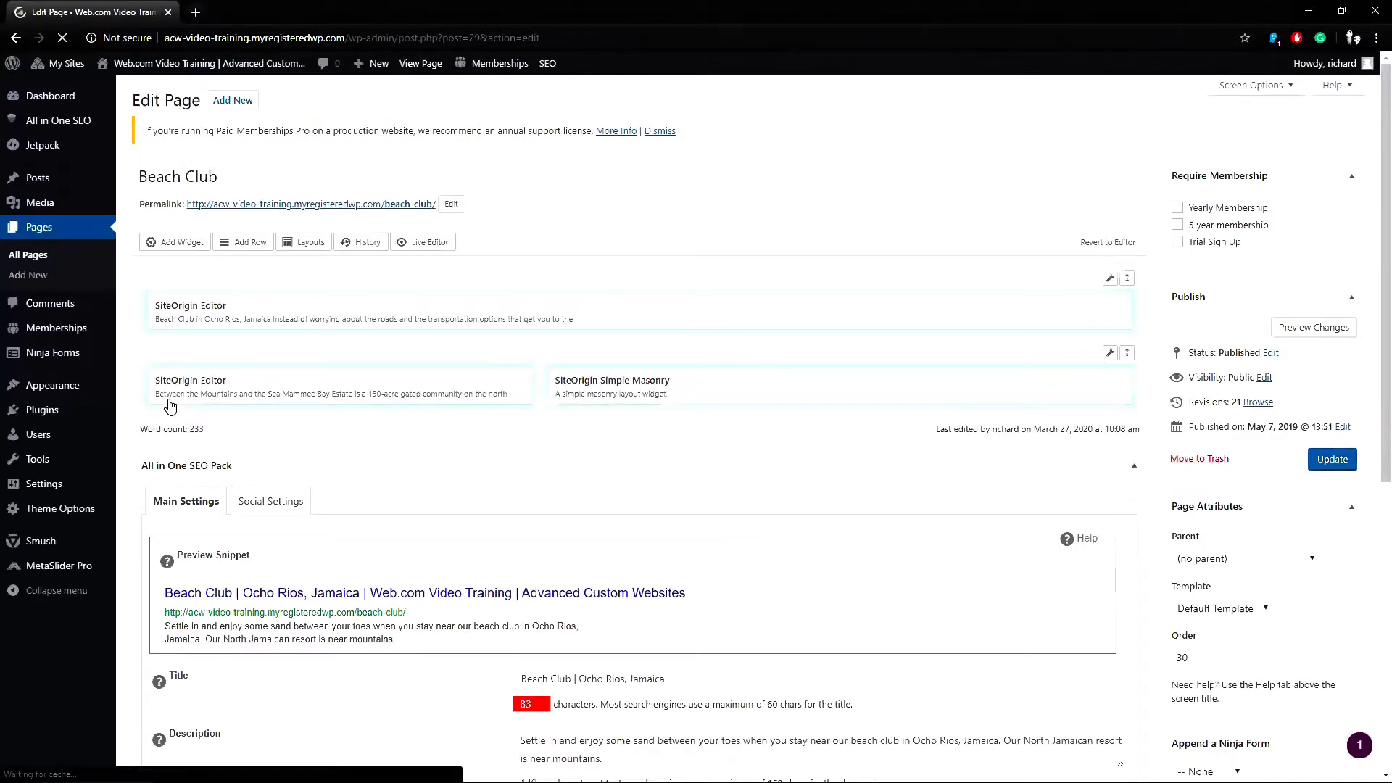
right_click(232, 204)
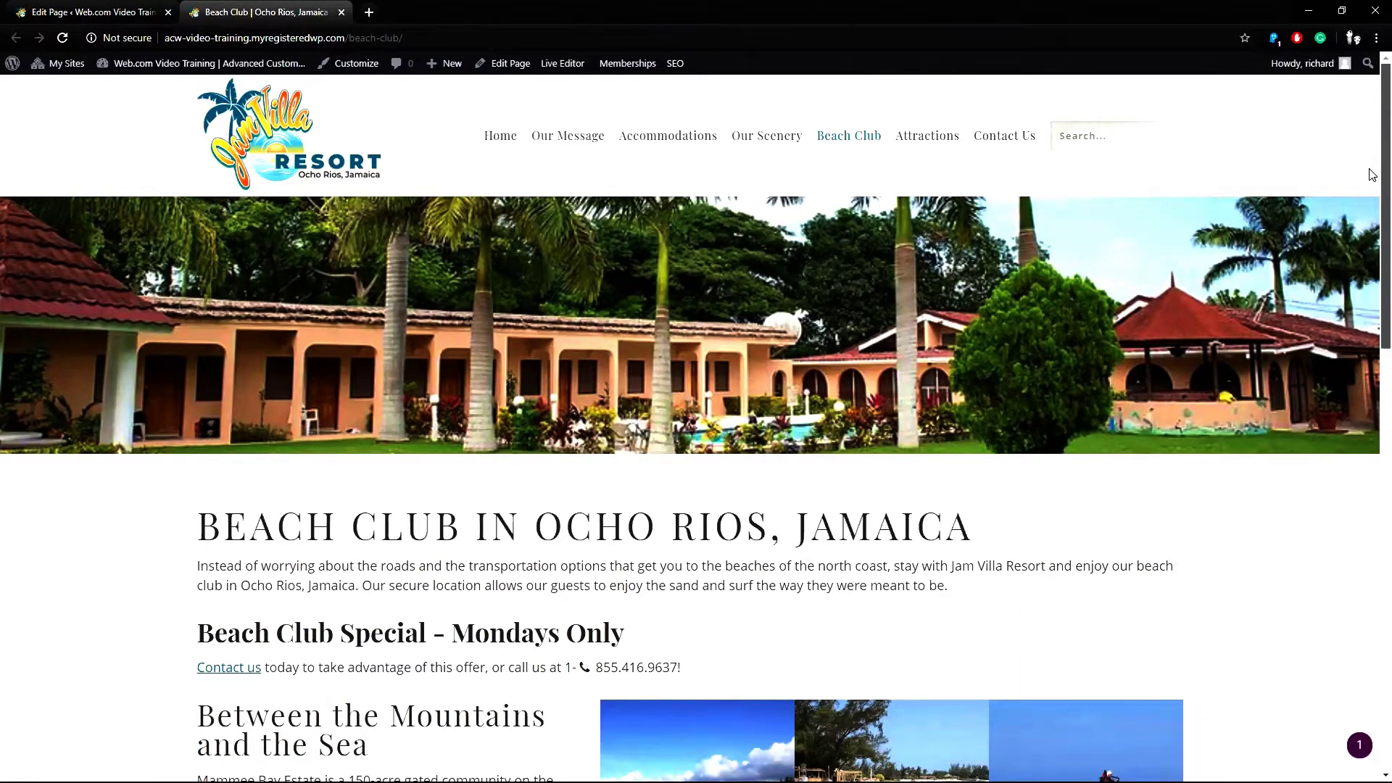
scroll(1373, 243, down, 1)
scroll(1371, 297, down, 5)
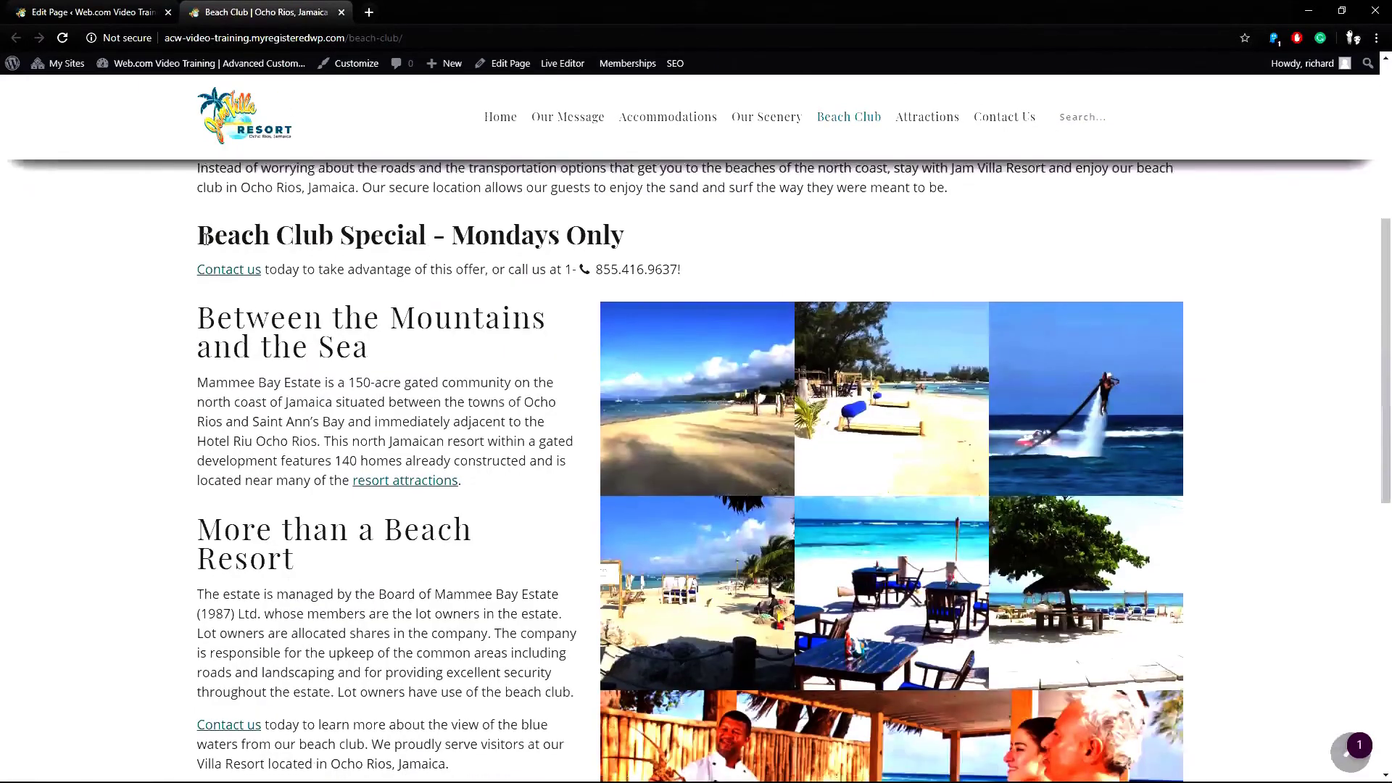
drag(200, 237, 689, 273)
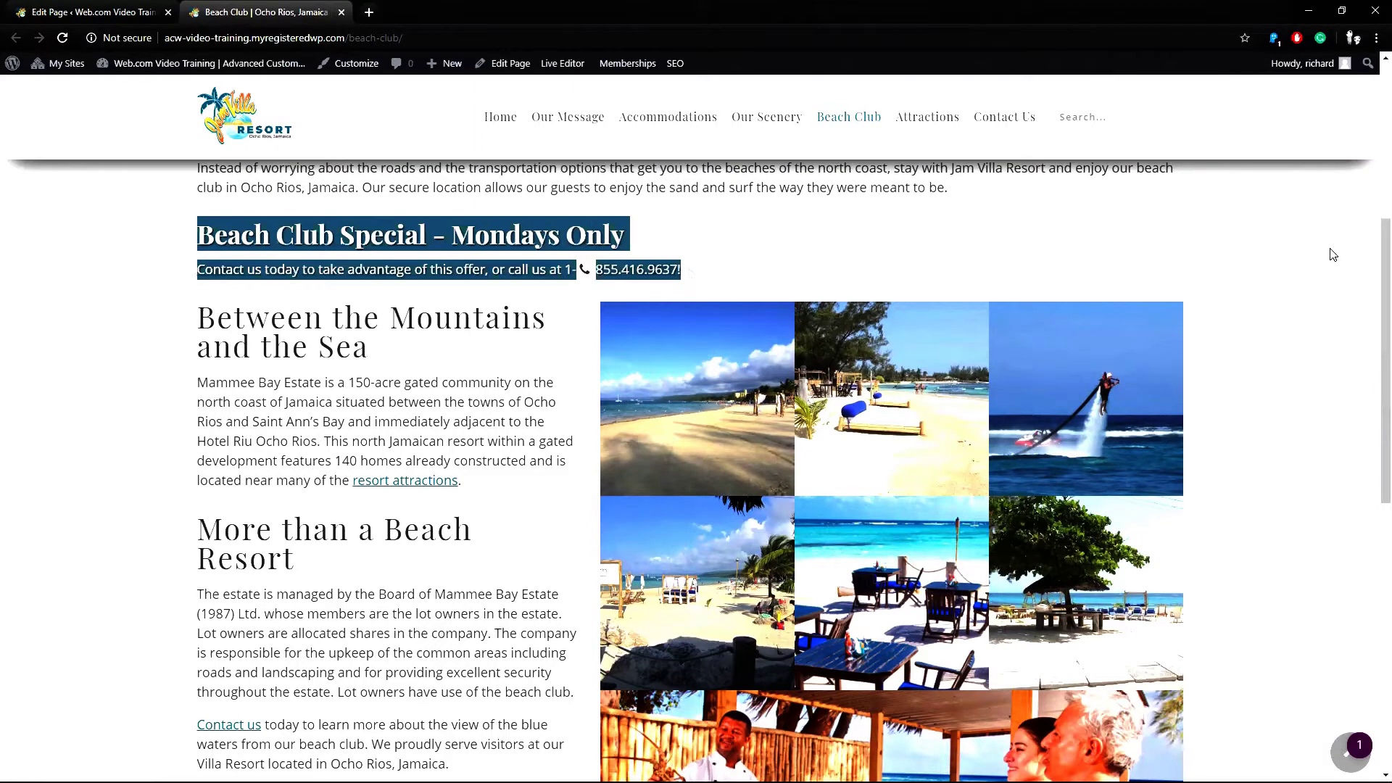
scroll(1370, 290, down, 2)
scroll(1372, 318, down, 6)
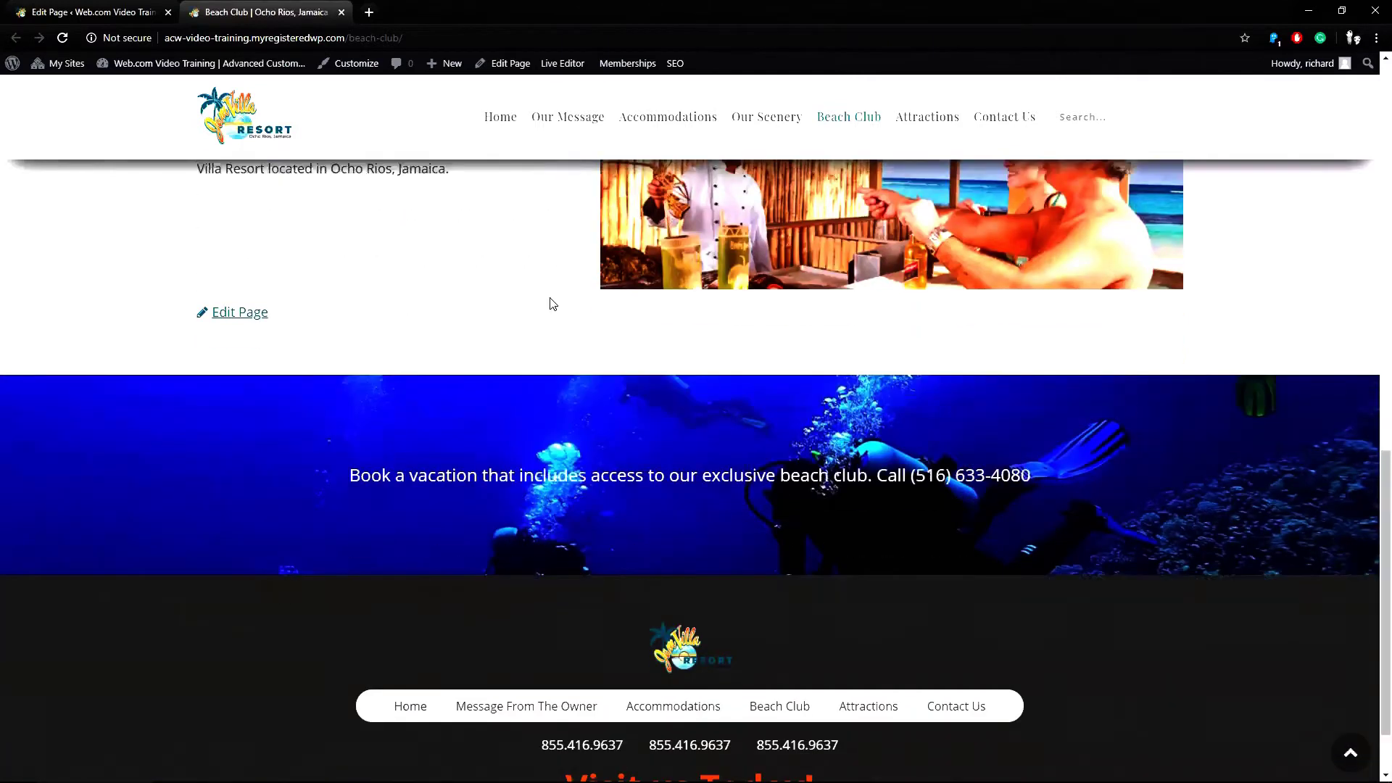
click(233, 314)
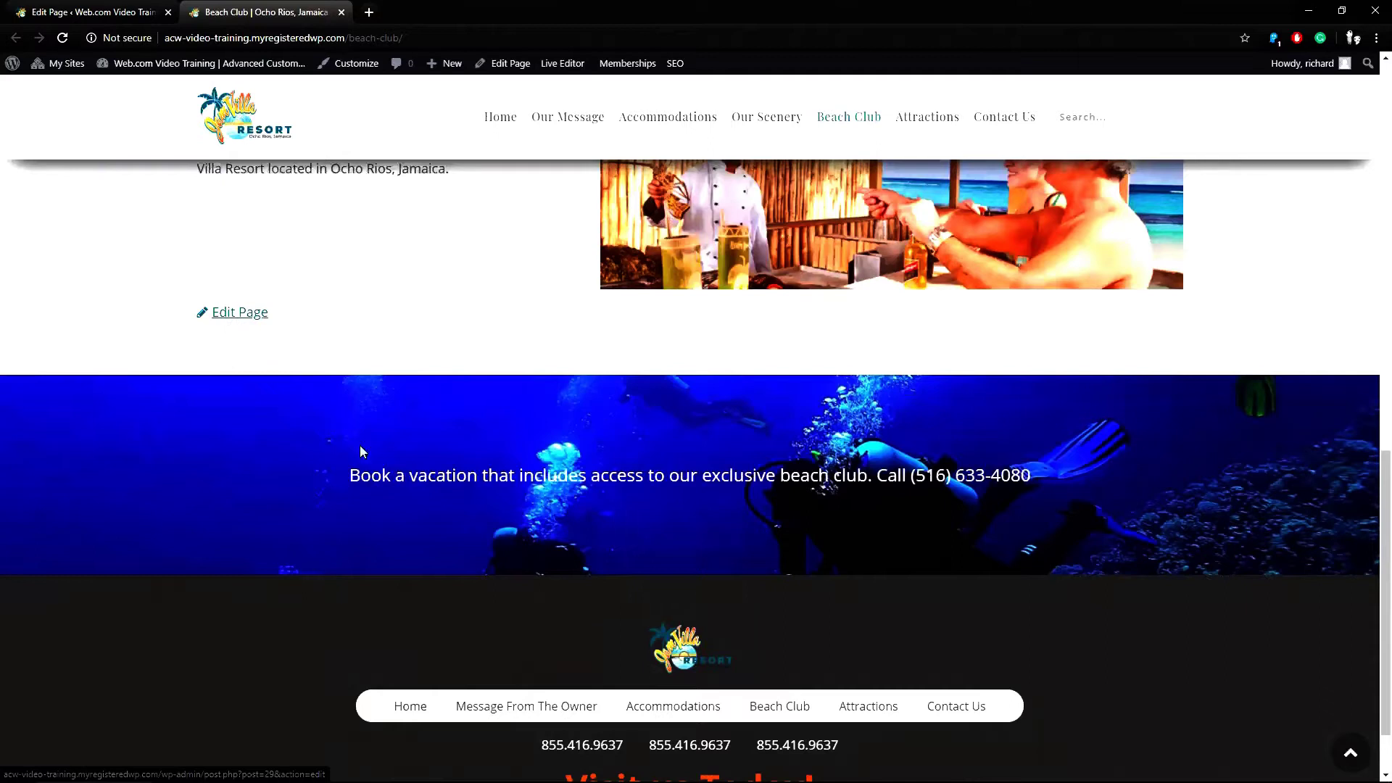
drag(351, 473, 479, 475)
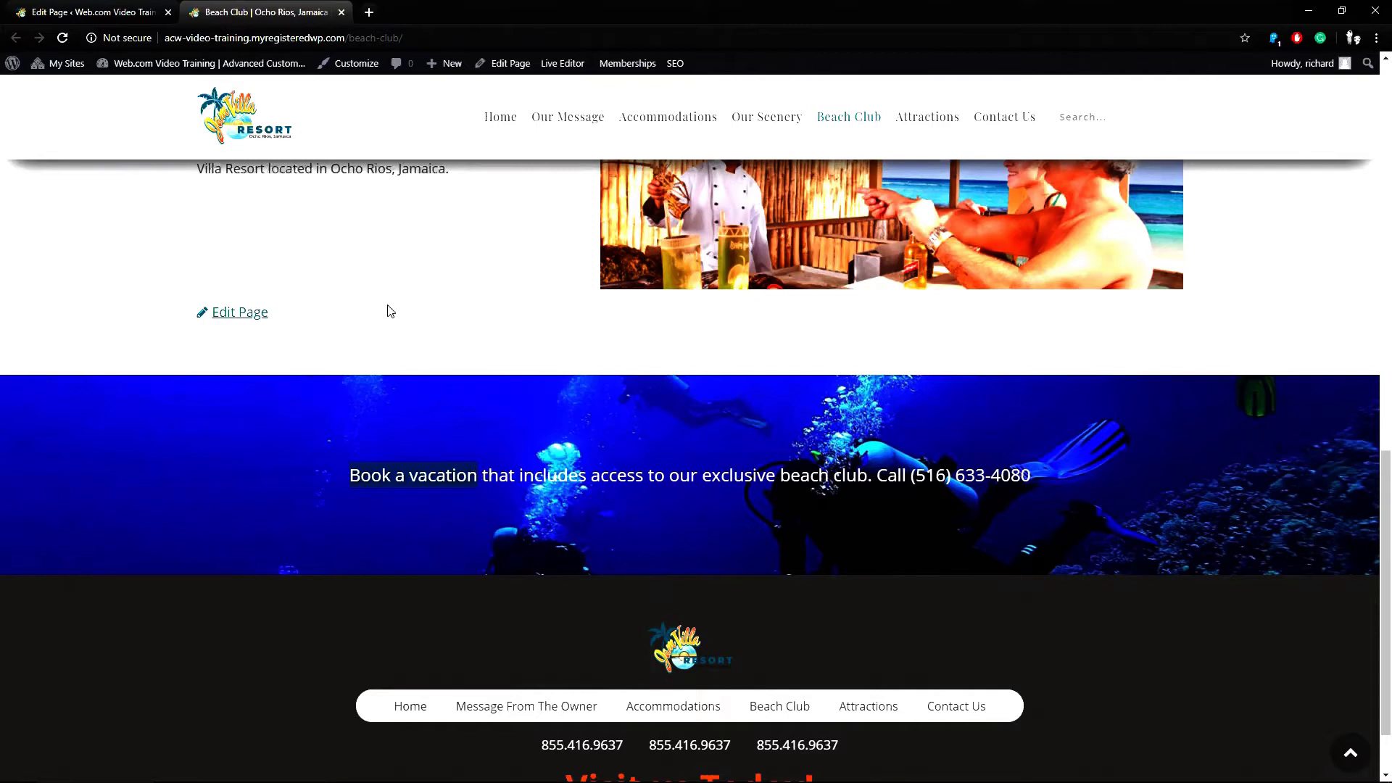
Delete the 'Beach Club Special – Mondays Only' heading and contact line from the first SiteOrigin Editor widget.
click(121, 13)
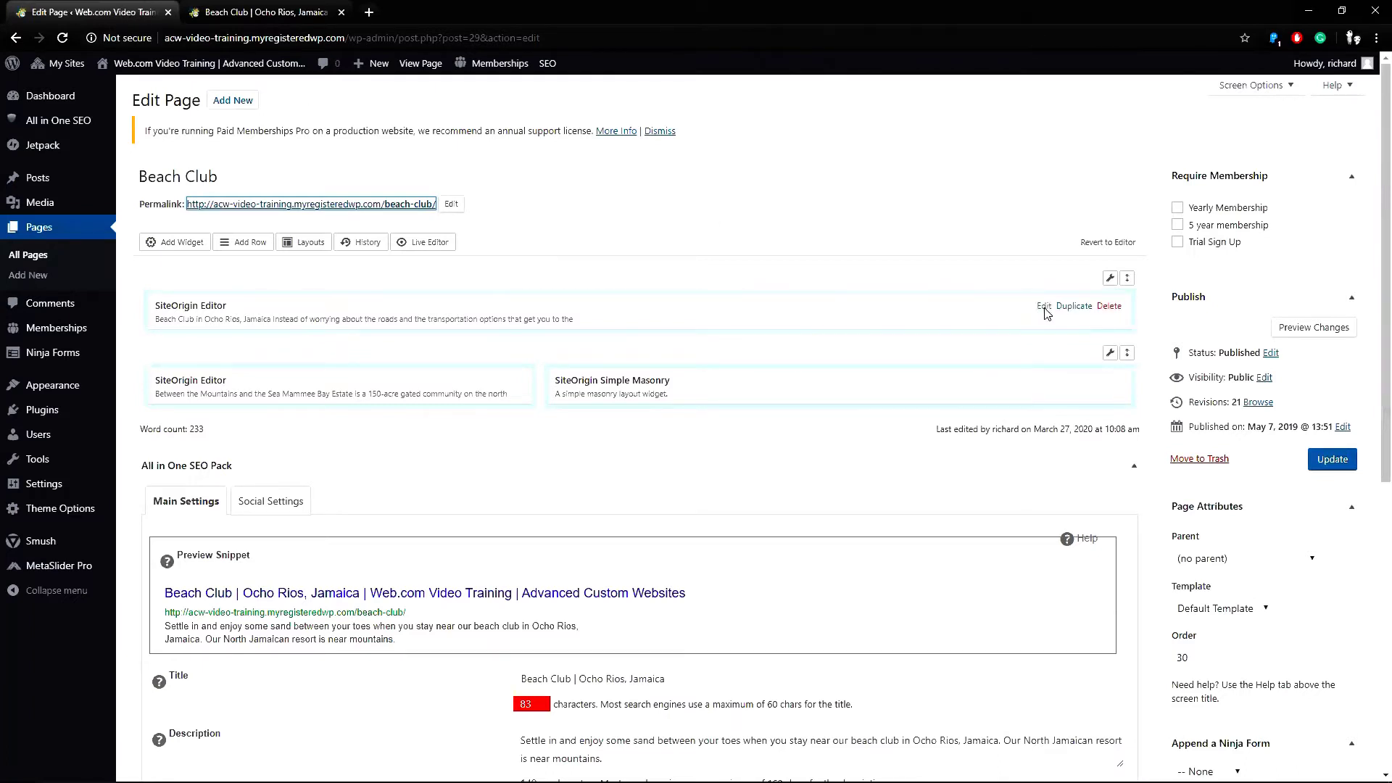
click(1044, 306)
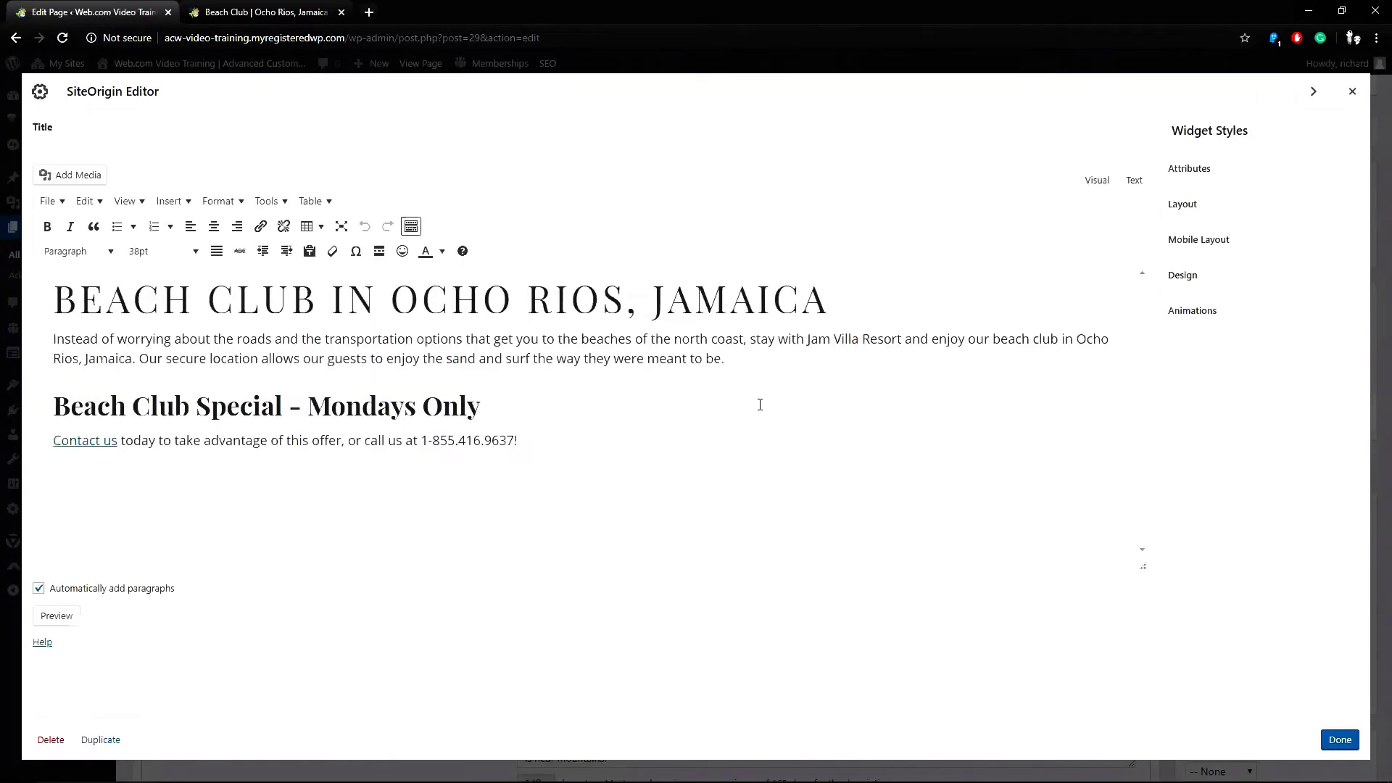
drag(519, 442, 56, 409)
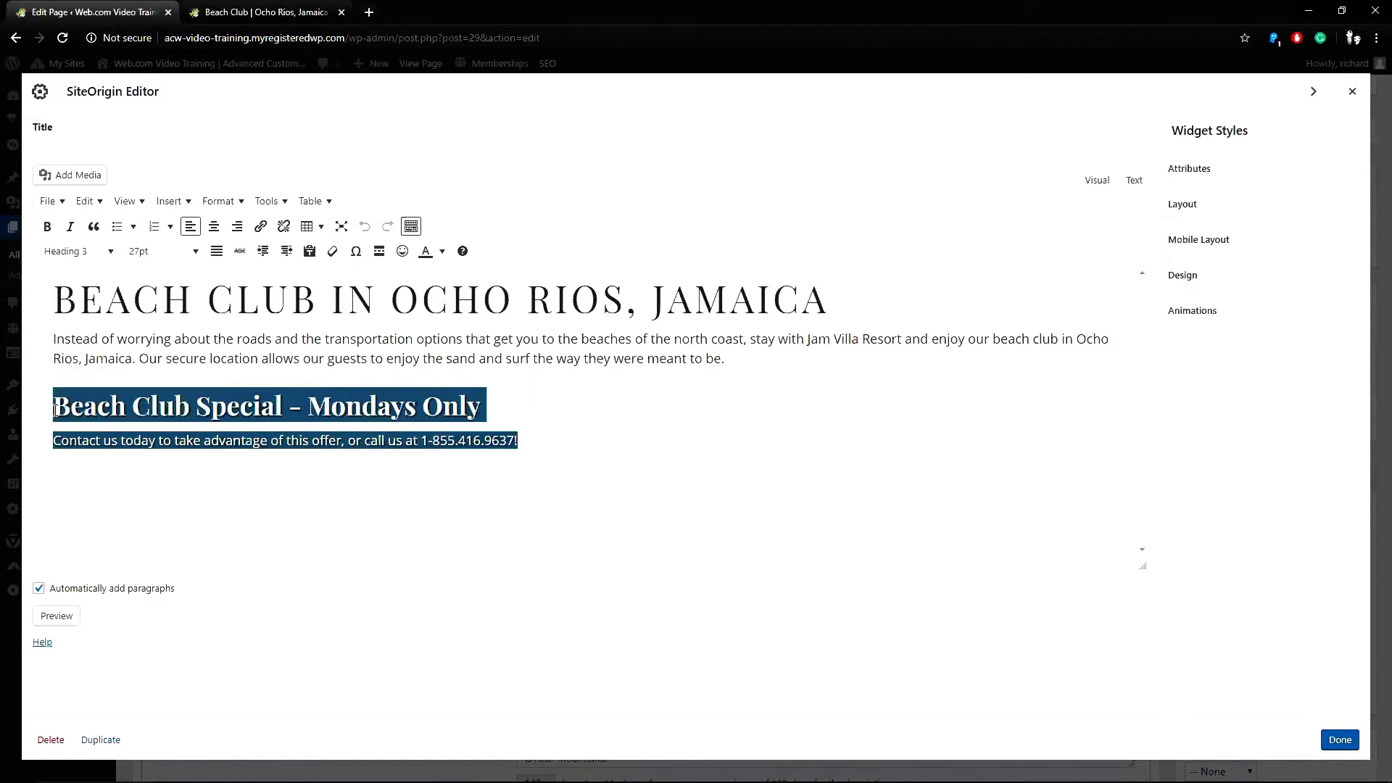
key(BackSpace)
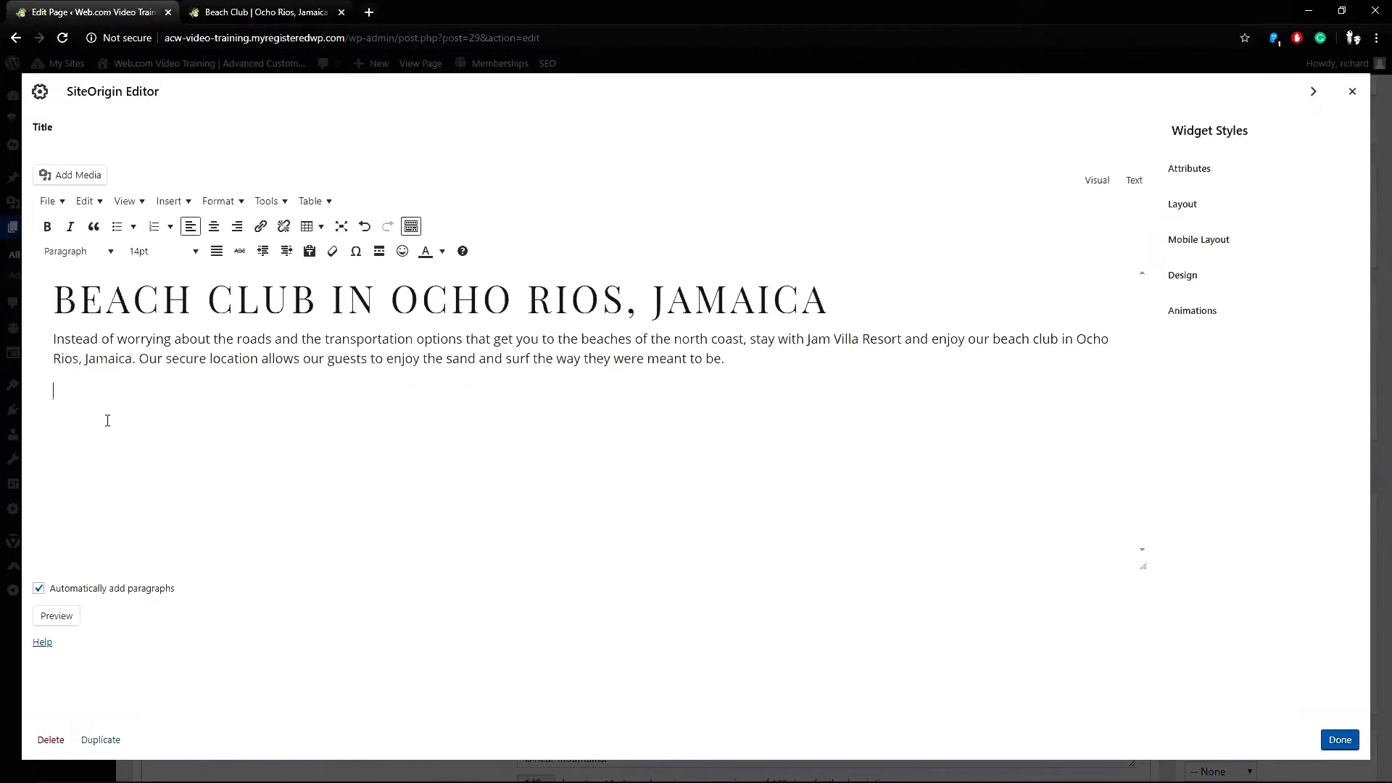
click(1340, 740)
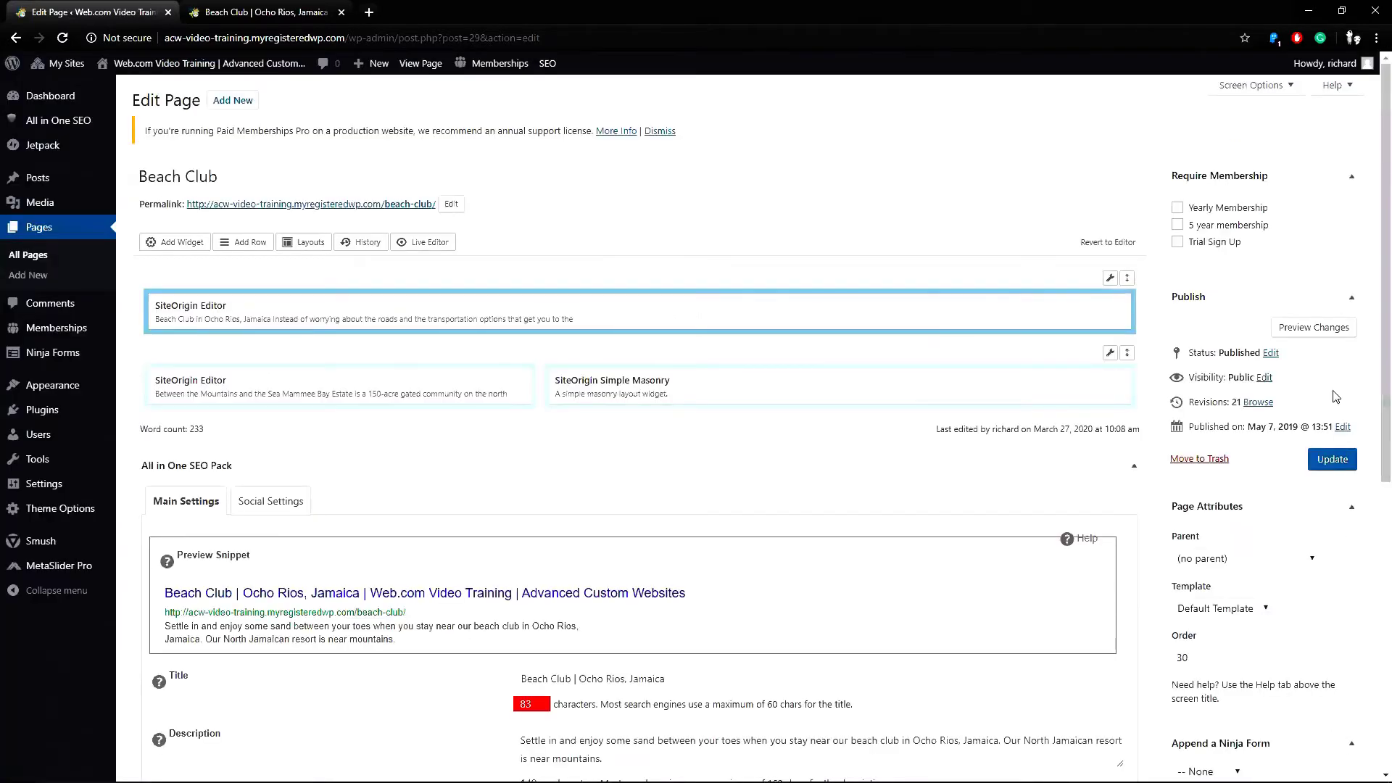
Expand the Banner, Page Content and Content Blocks modules in the Page Layout.
scroll(1372, 236, down, 7)
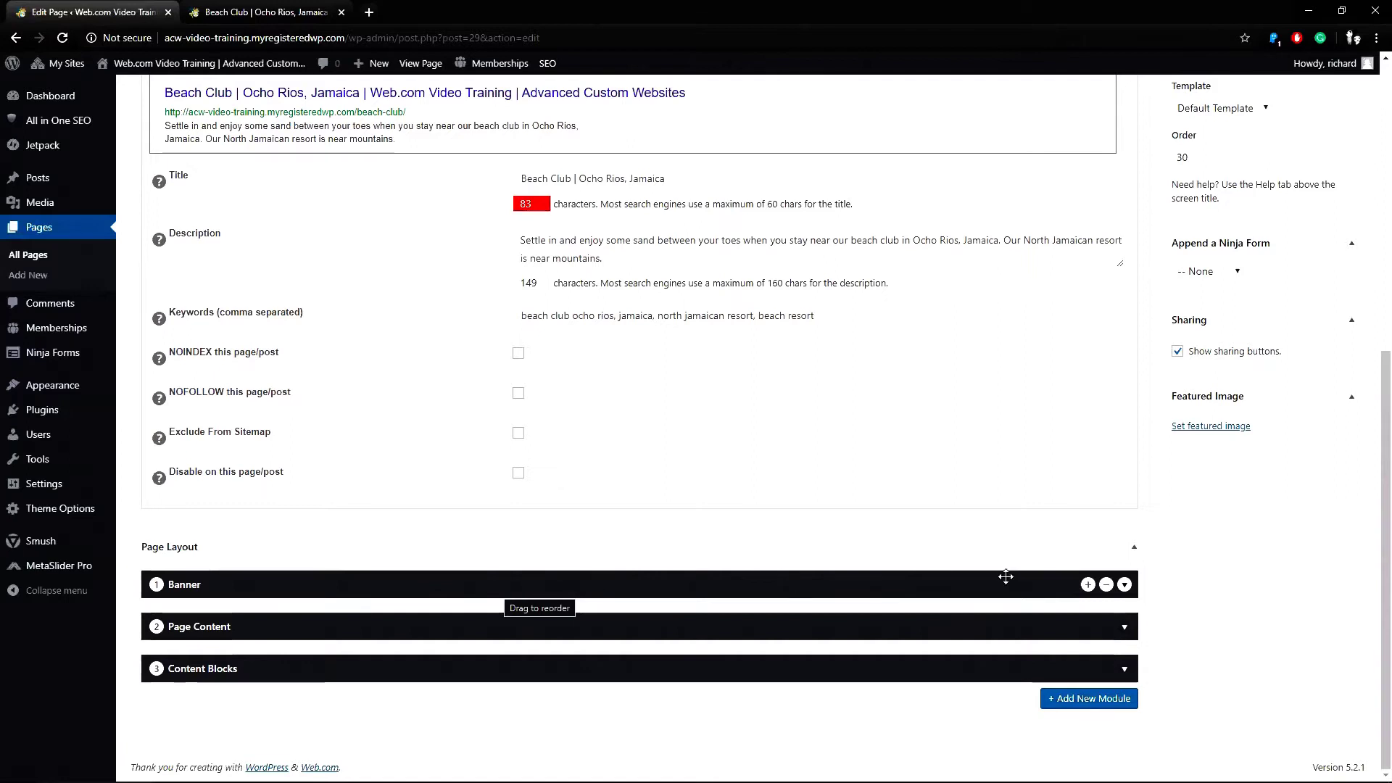
click(1124, 585)
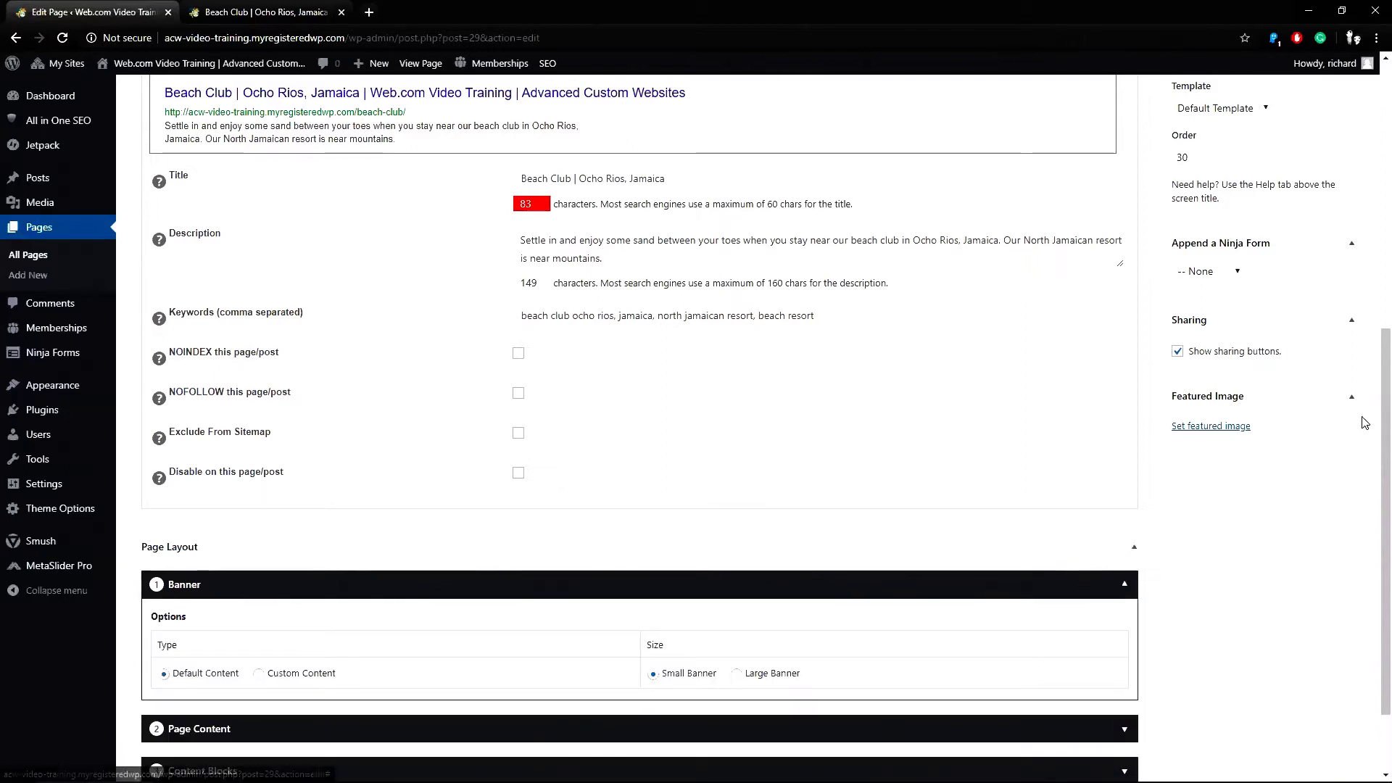
scroll(1367, 507, down, 3)
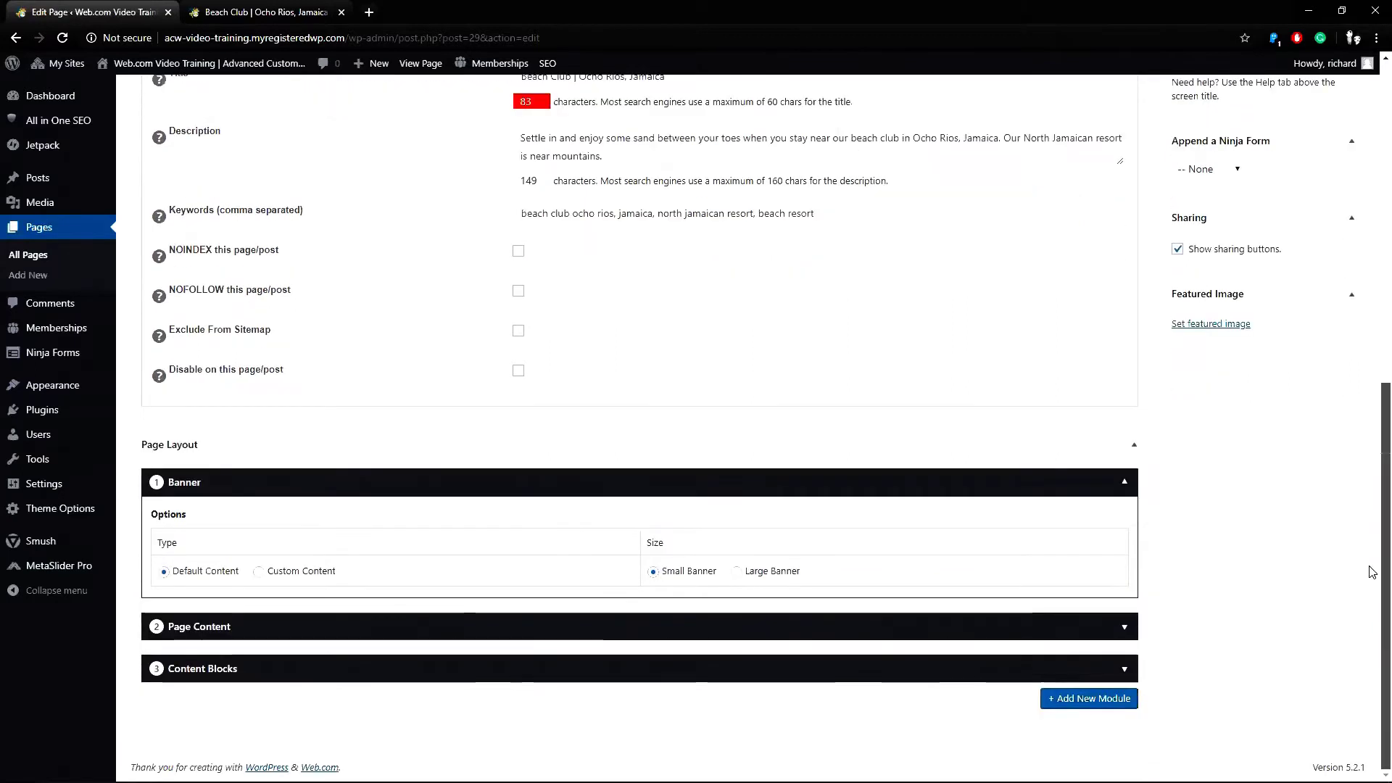
click(1125, 628)
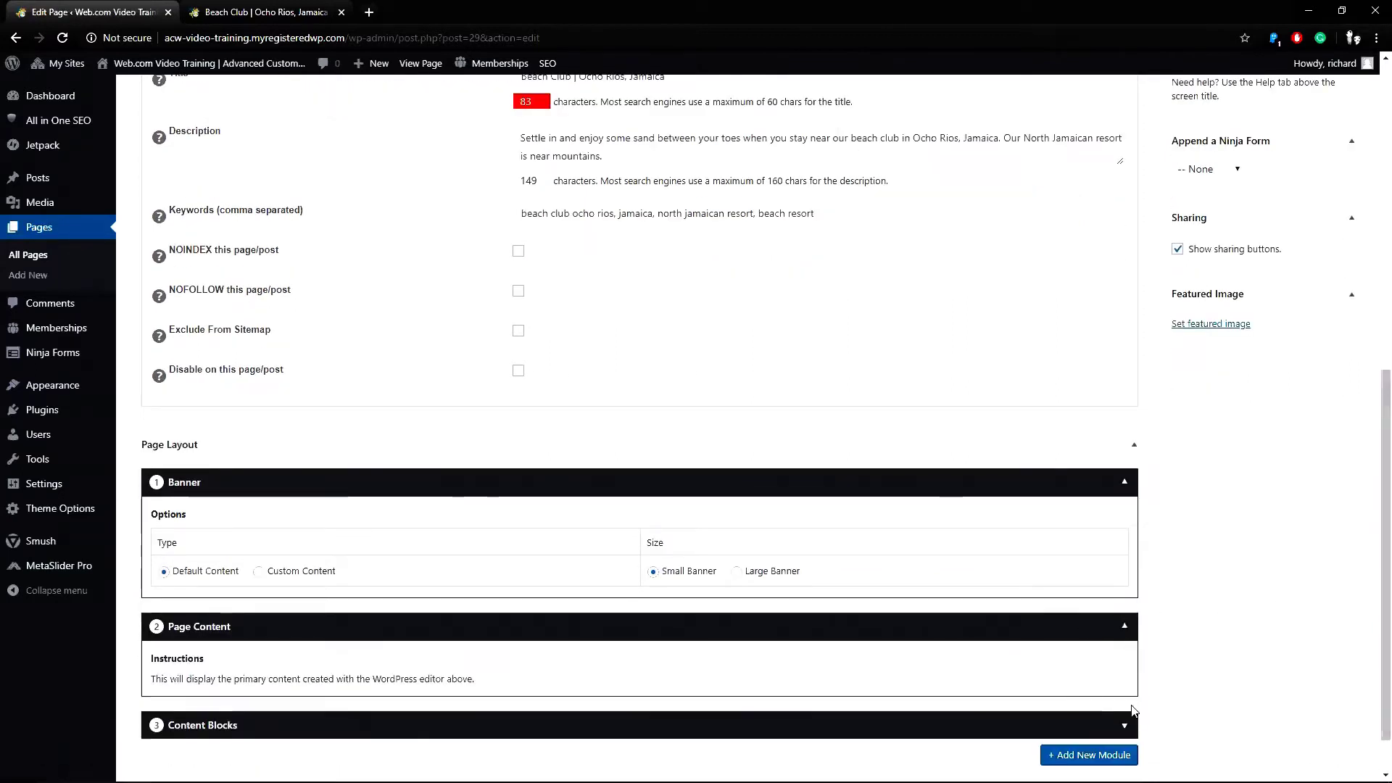
click(1125, 725)
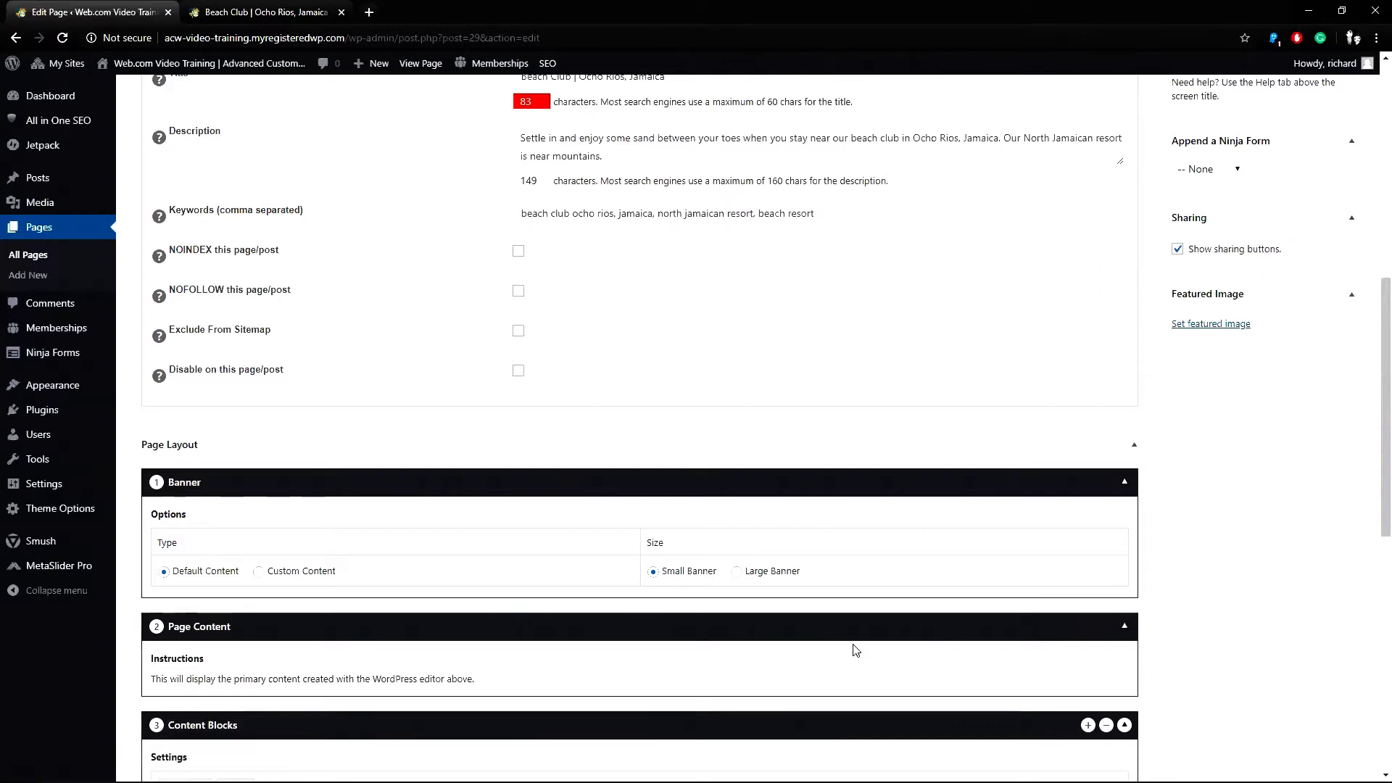
Add a Feature module as the fourth layout module, below Content Blocks.
scroll(1370, 450, down, 3)
scroll(1368, 508, down, 5)
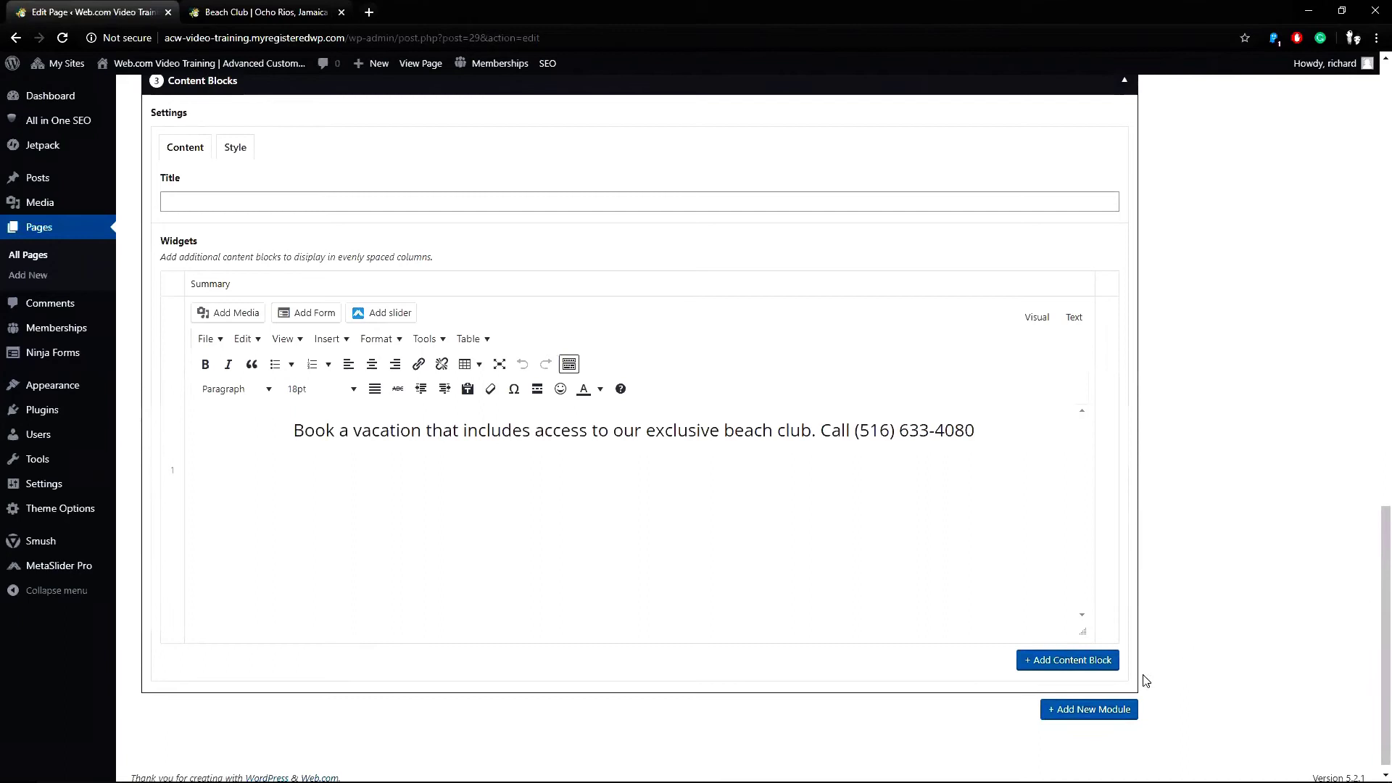
click(1098, 714)
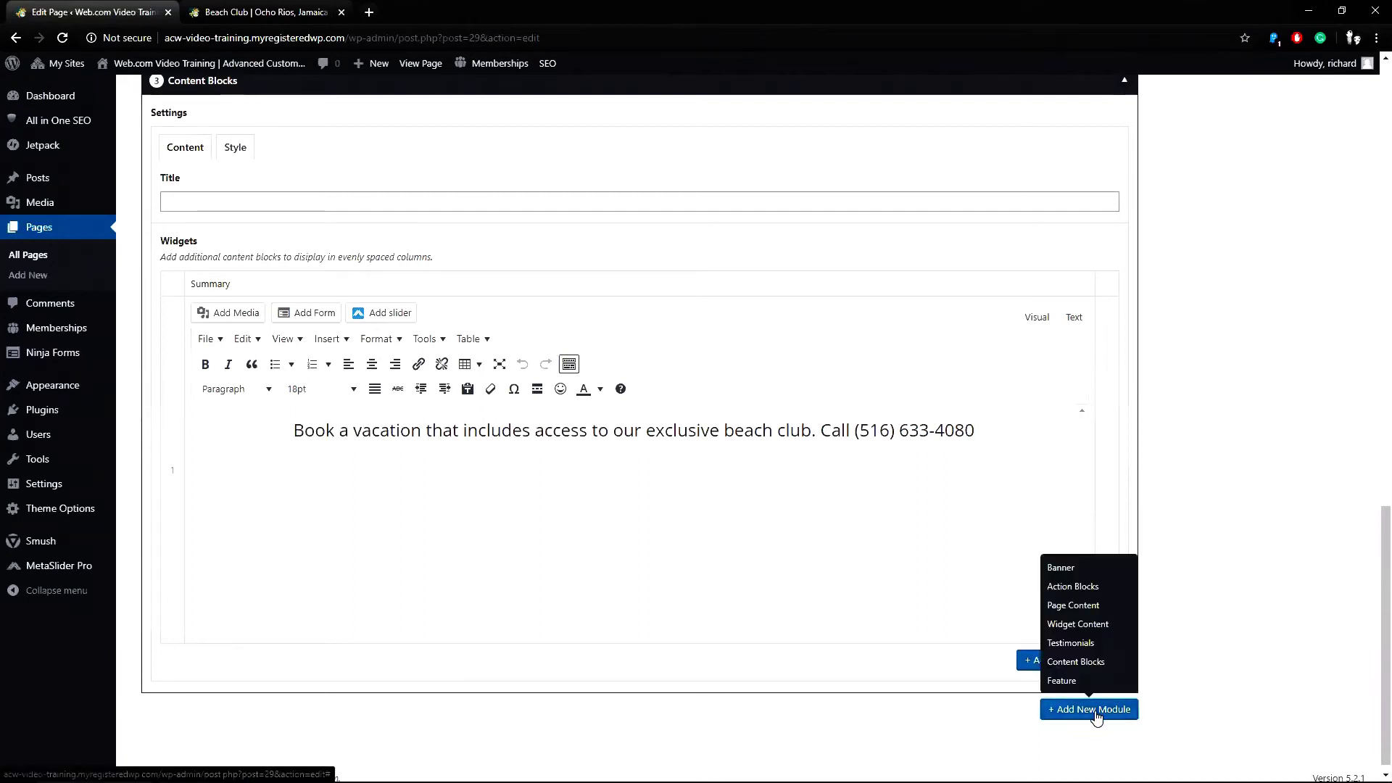
click(1062, 681)
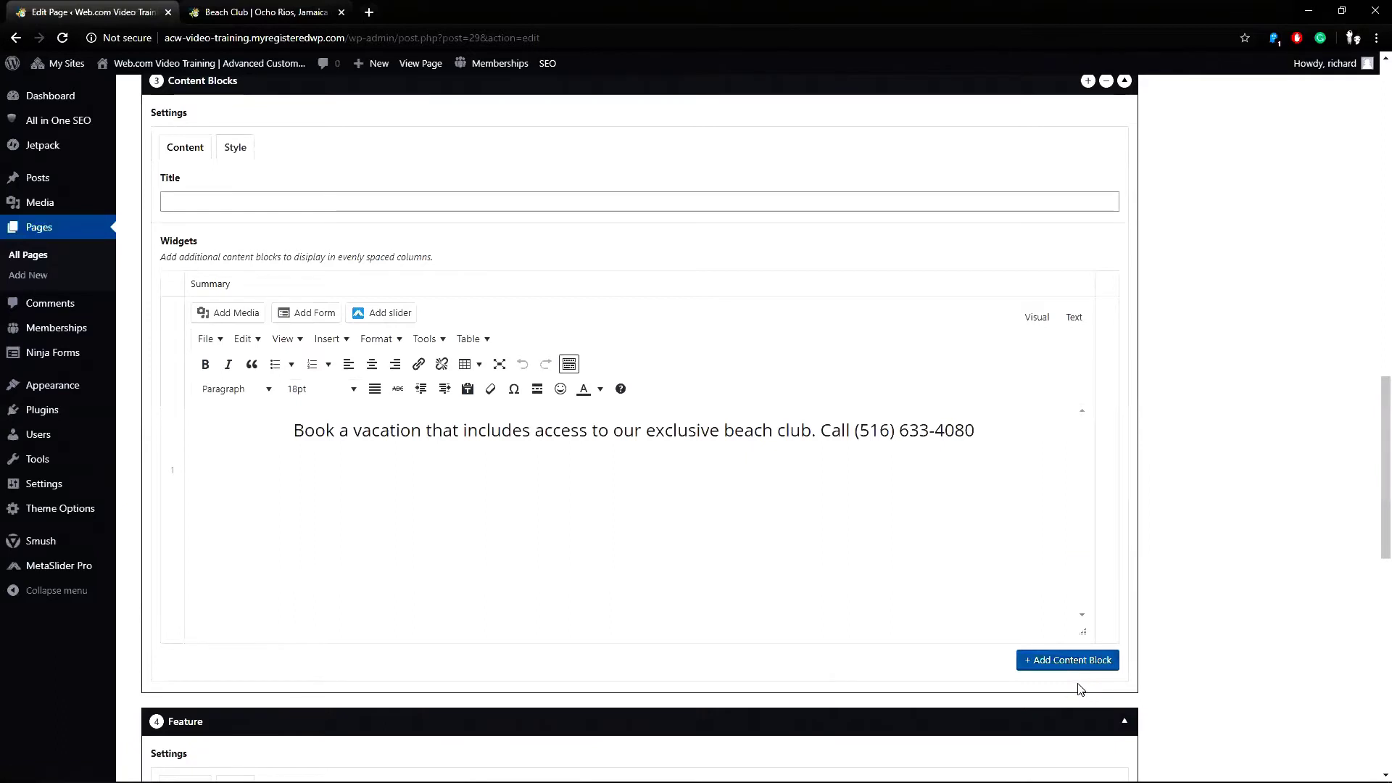
Paste the Mondays Only special heading and contact line into the Feature summary and check its links.
scroll(1371, 471, down, 5)
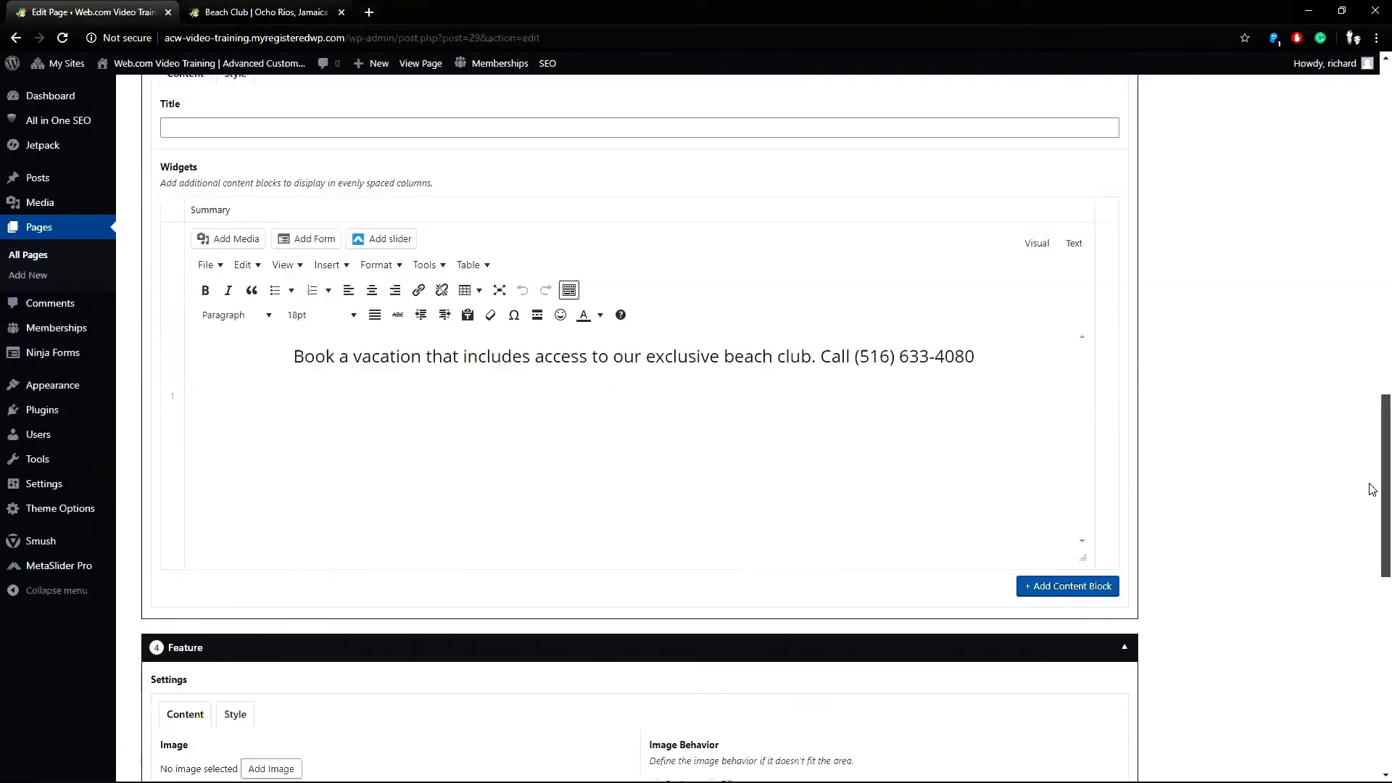
scroll(1373, 587, down, 3)
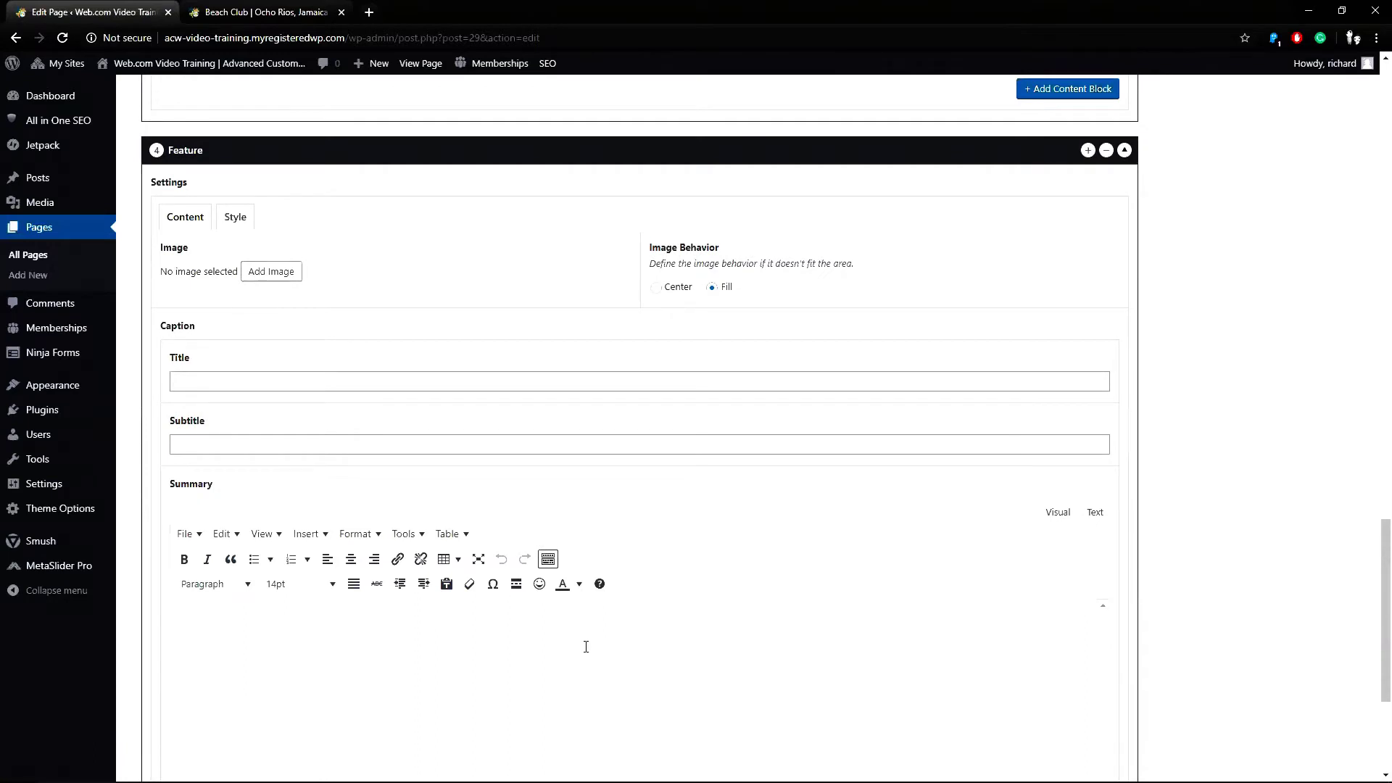
click(586, 647)
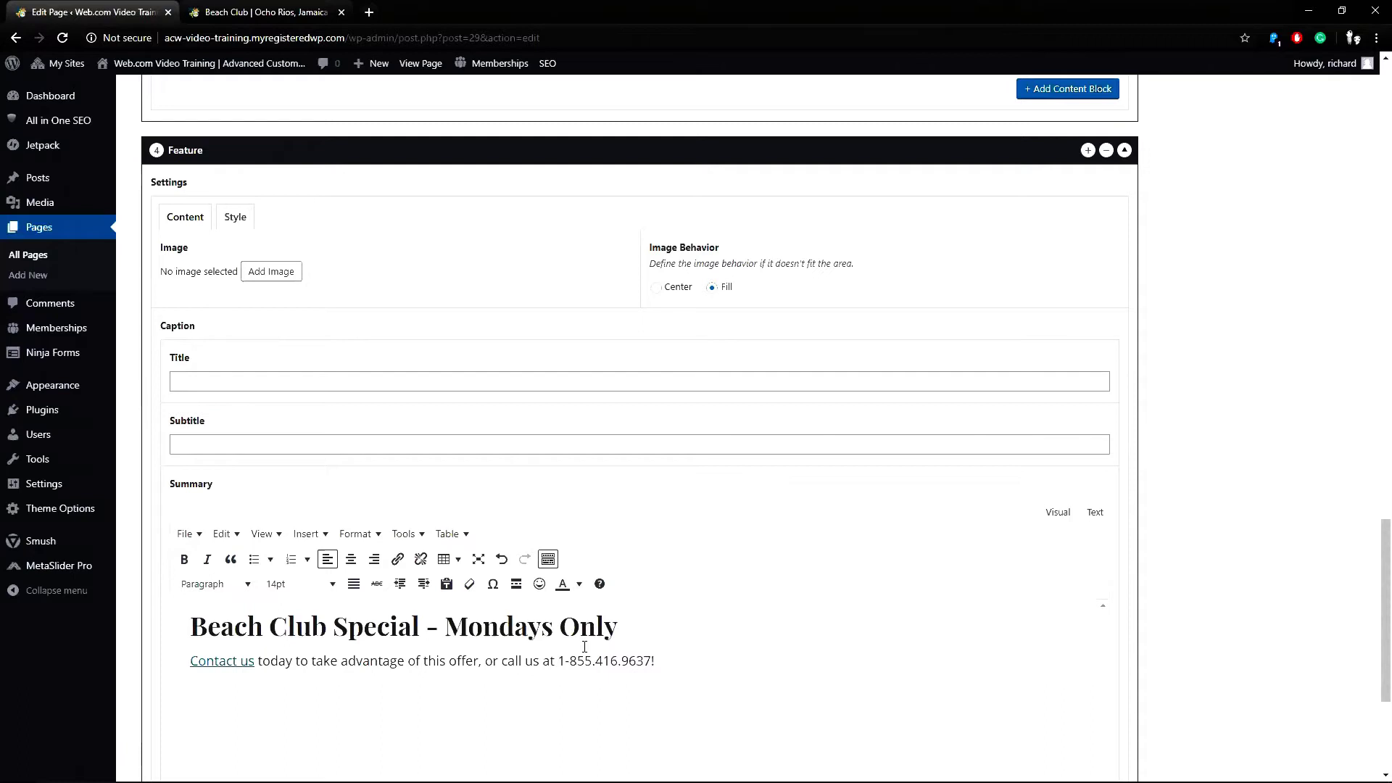
click(233, 665)
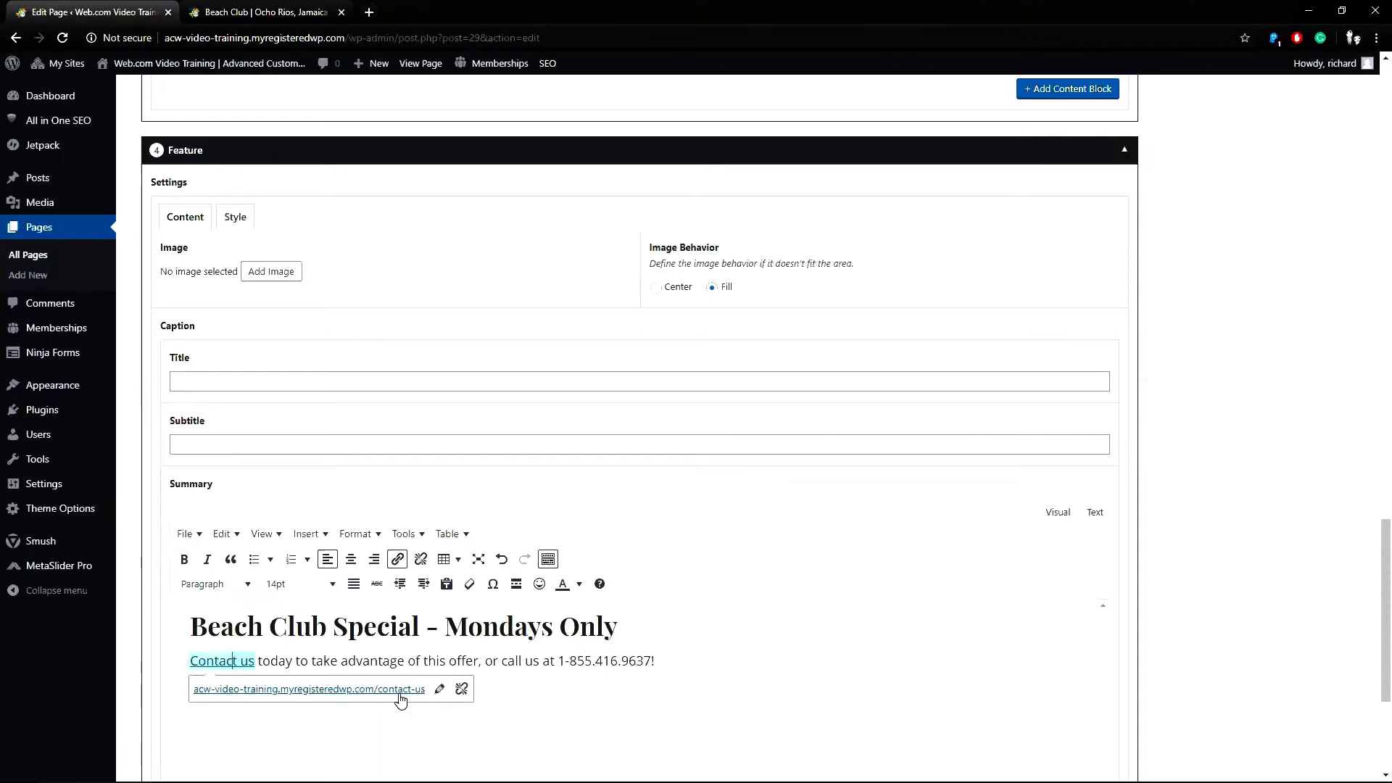
click(580, 660)
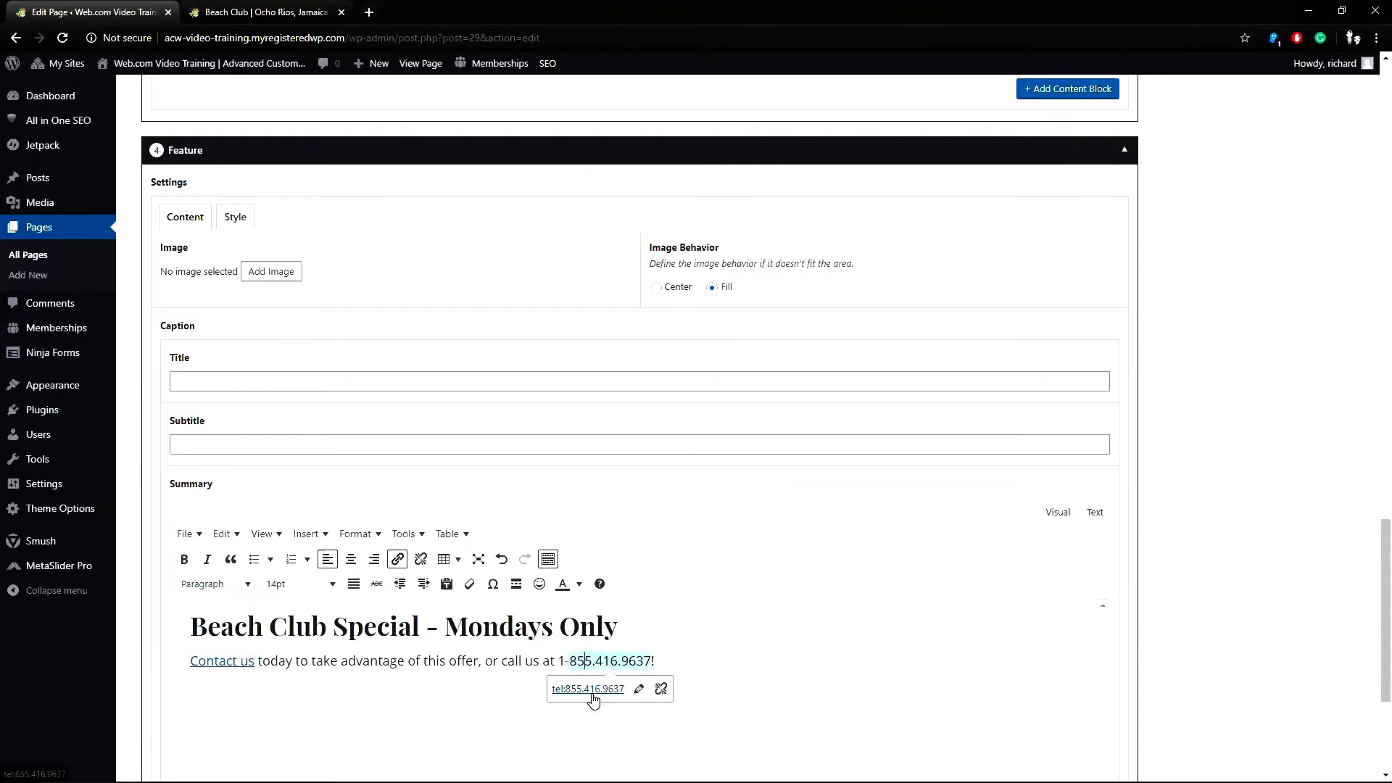
click(426, 628)
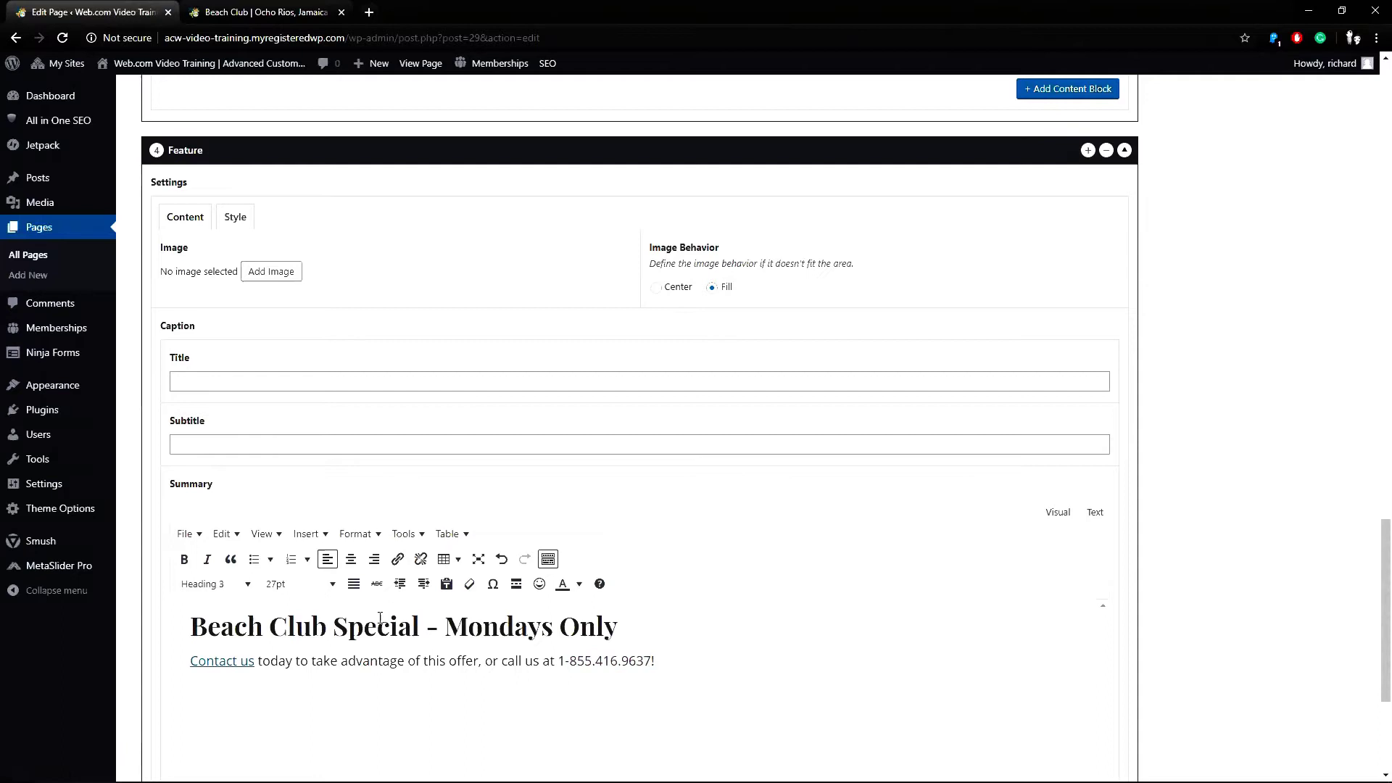
Set the Feature image to Jam-beach-club6, the 640×248 photo of beach lunch tables.
click(271, 274)
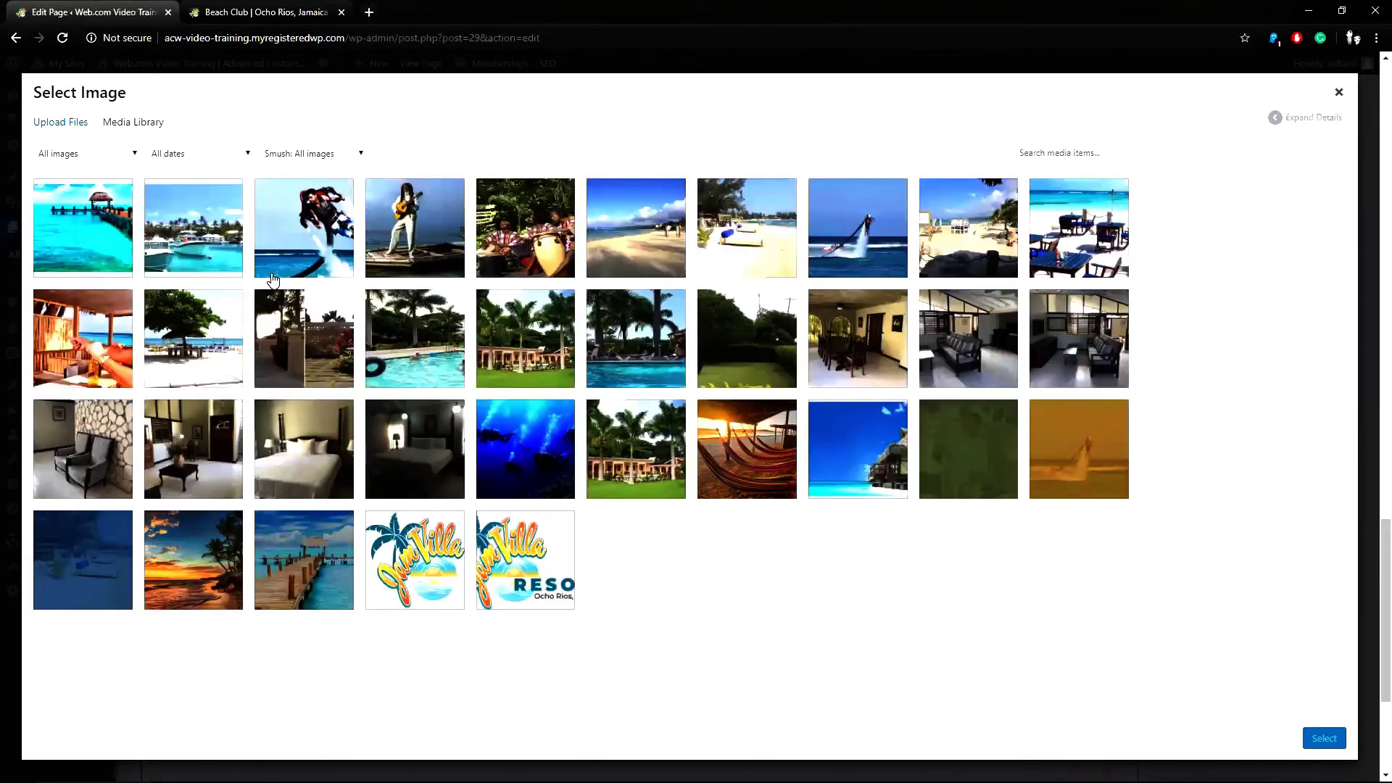
click(1090, 263)
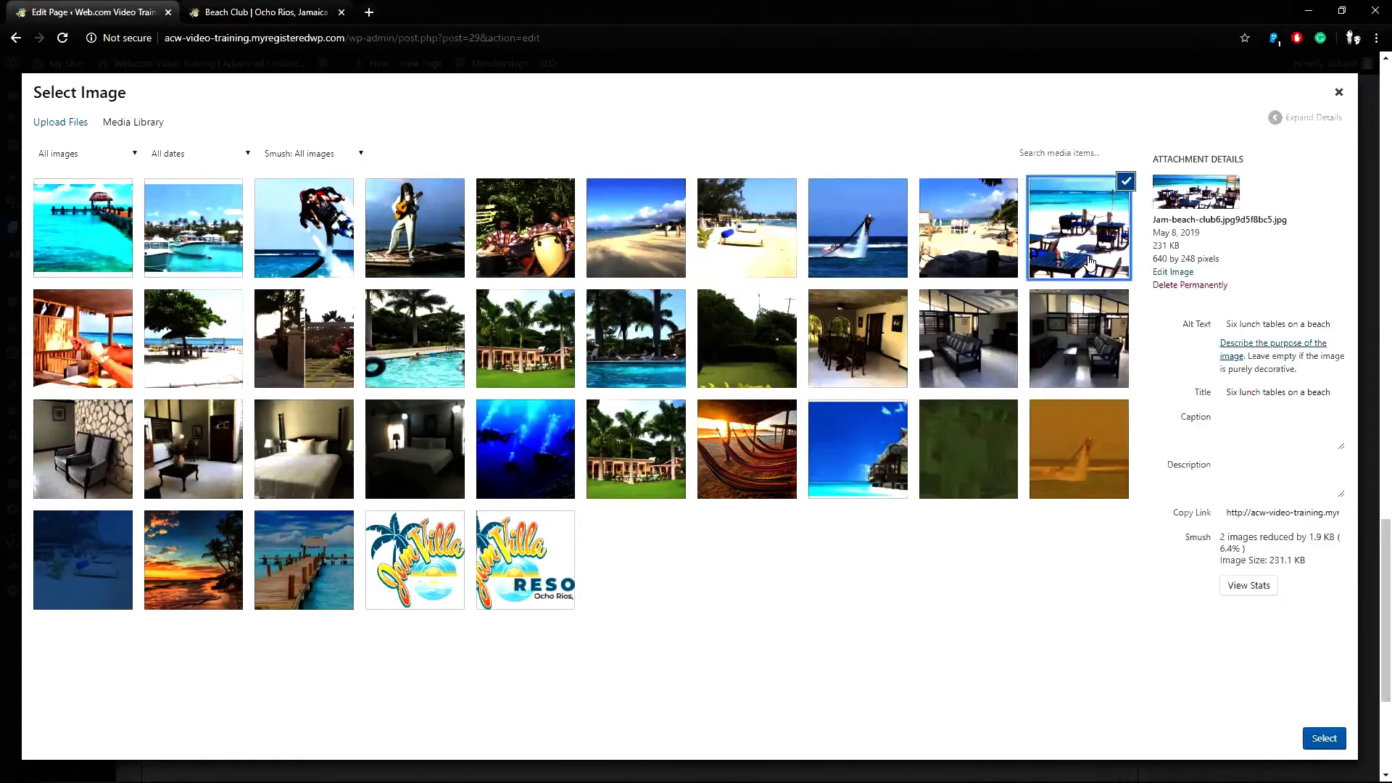
drag(1153, 258, 1193, 259)
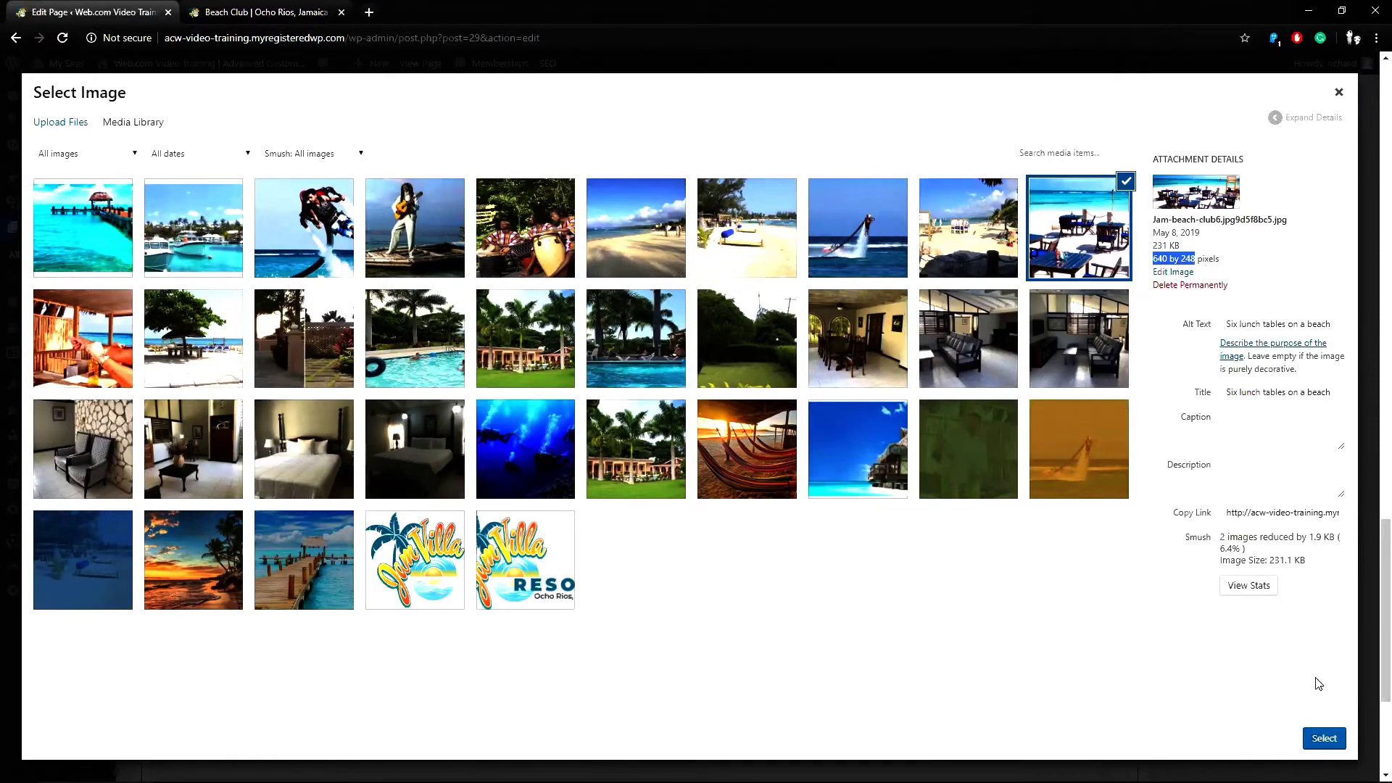
click(1328, 738)
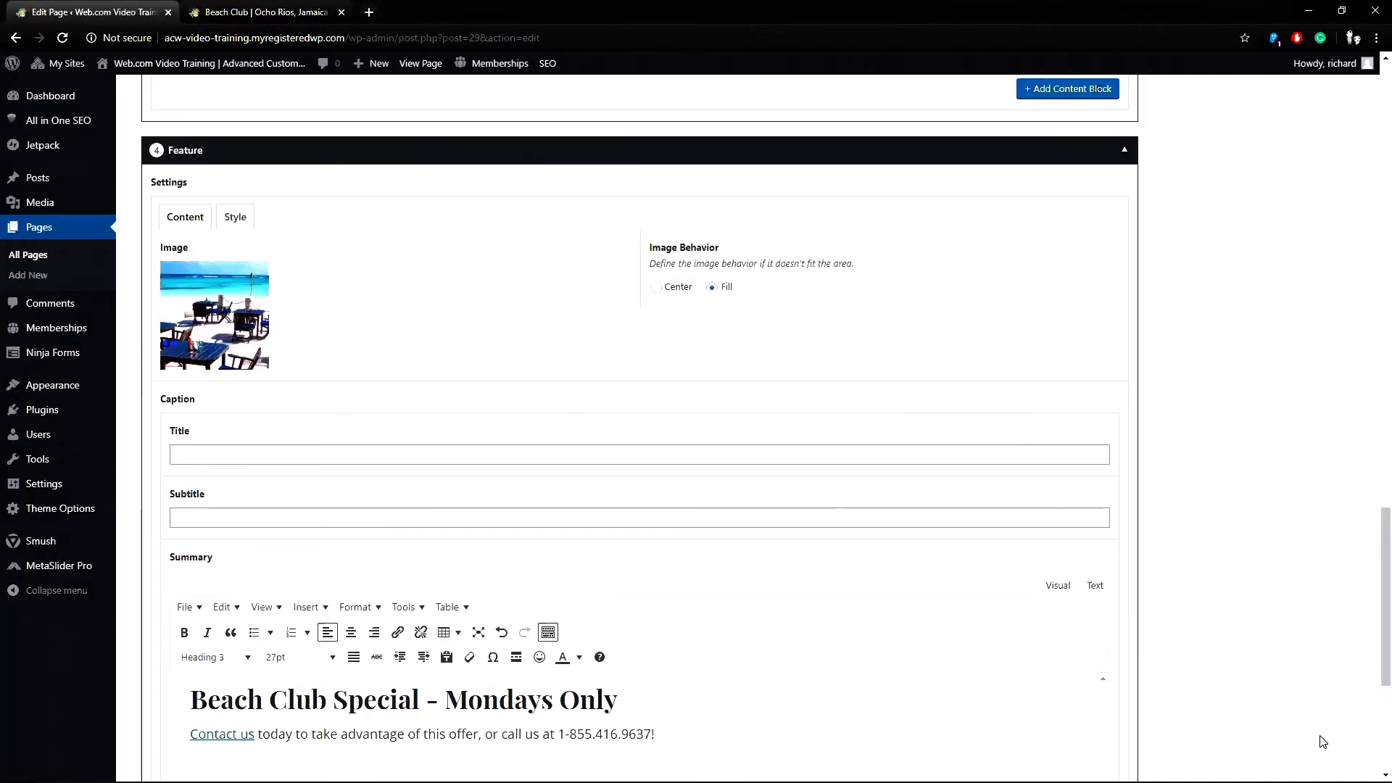
Enter 'Specials' as the Feature module's caption title.
click(361, 457)
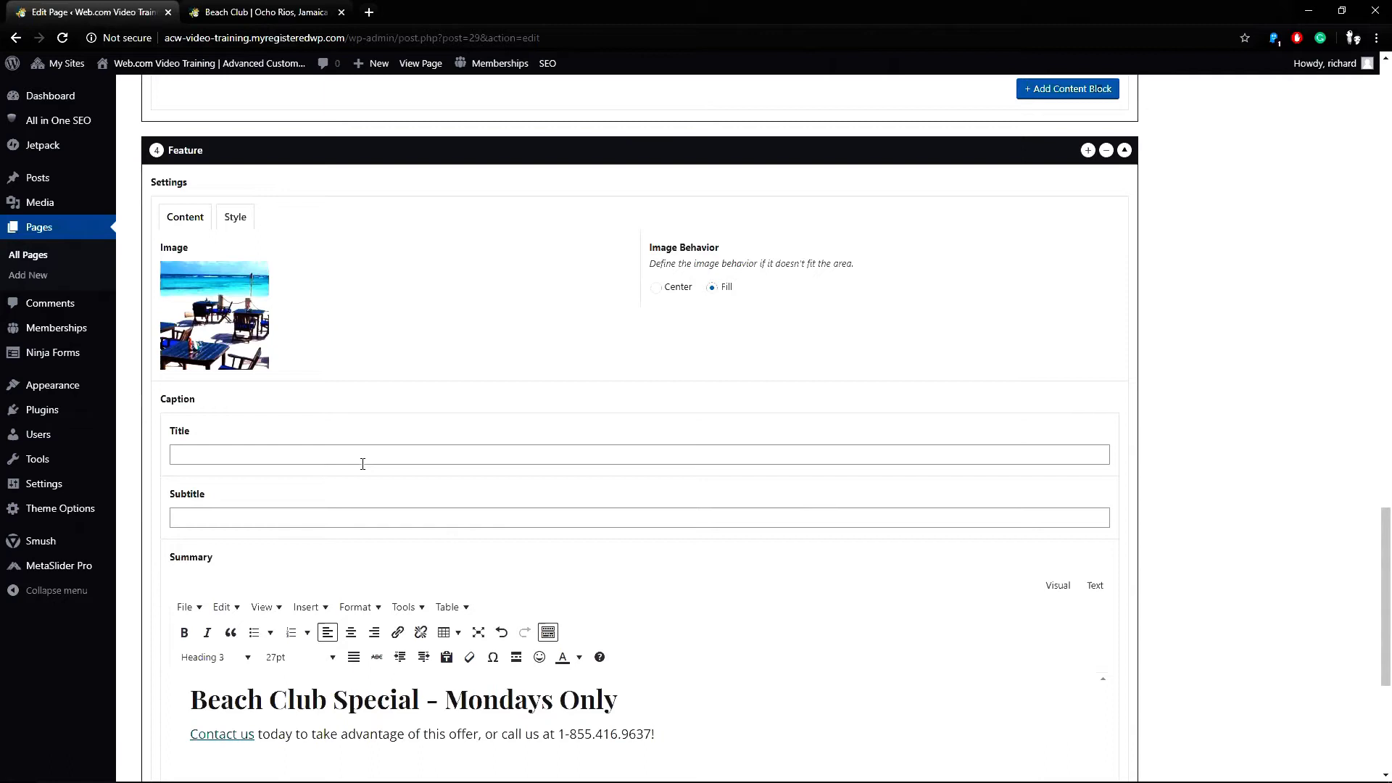
text(Spe)
Scroll the page preview down to the Specials section beneath the booking banner and review it.
scroll(1372, 472, up, 1)
scroll(1373, 473, up, 20)
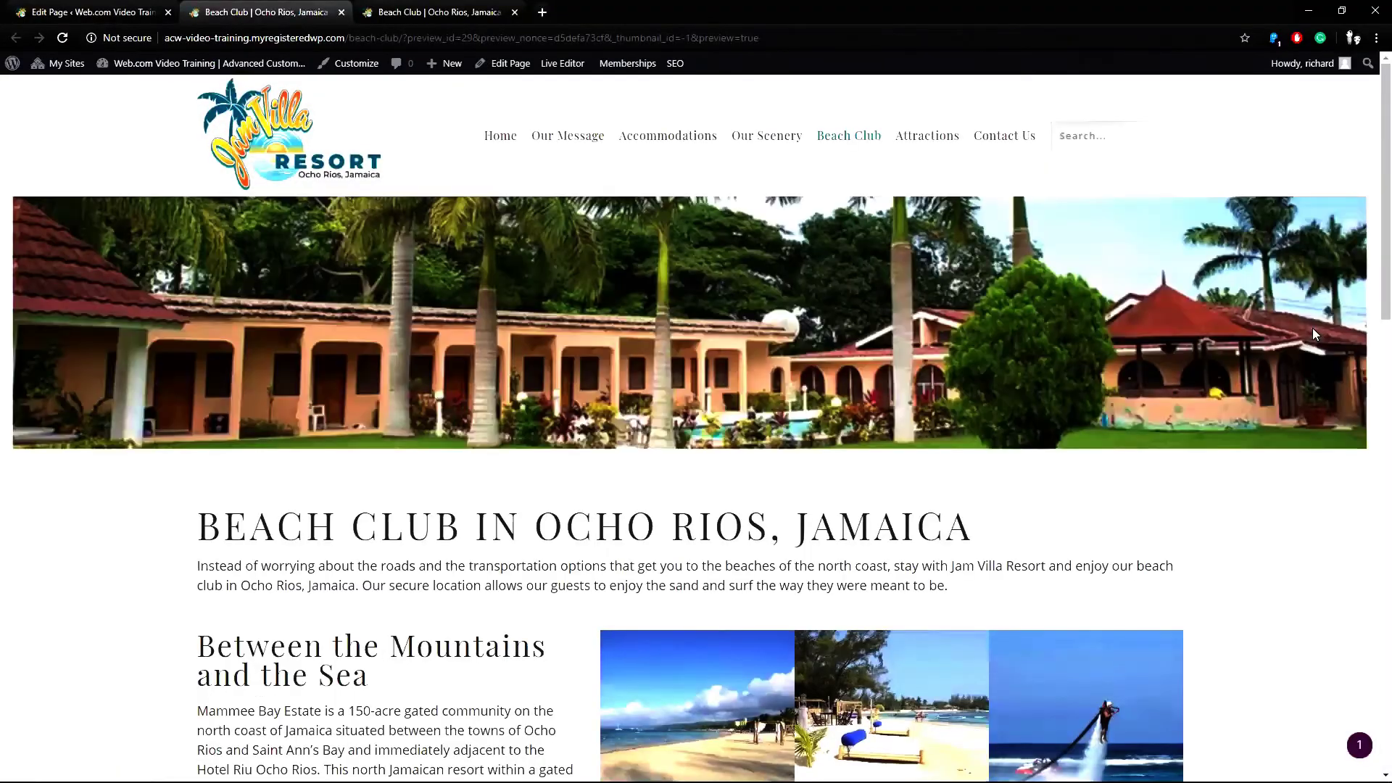
scroll(1349, 305, down, 5)
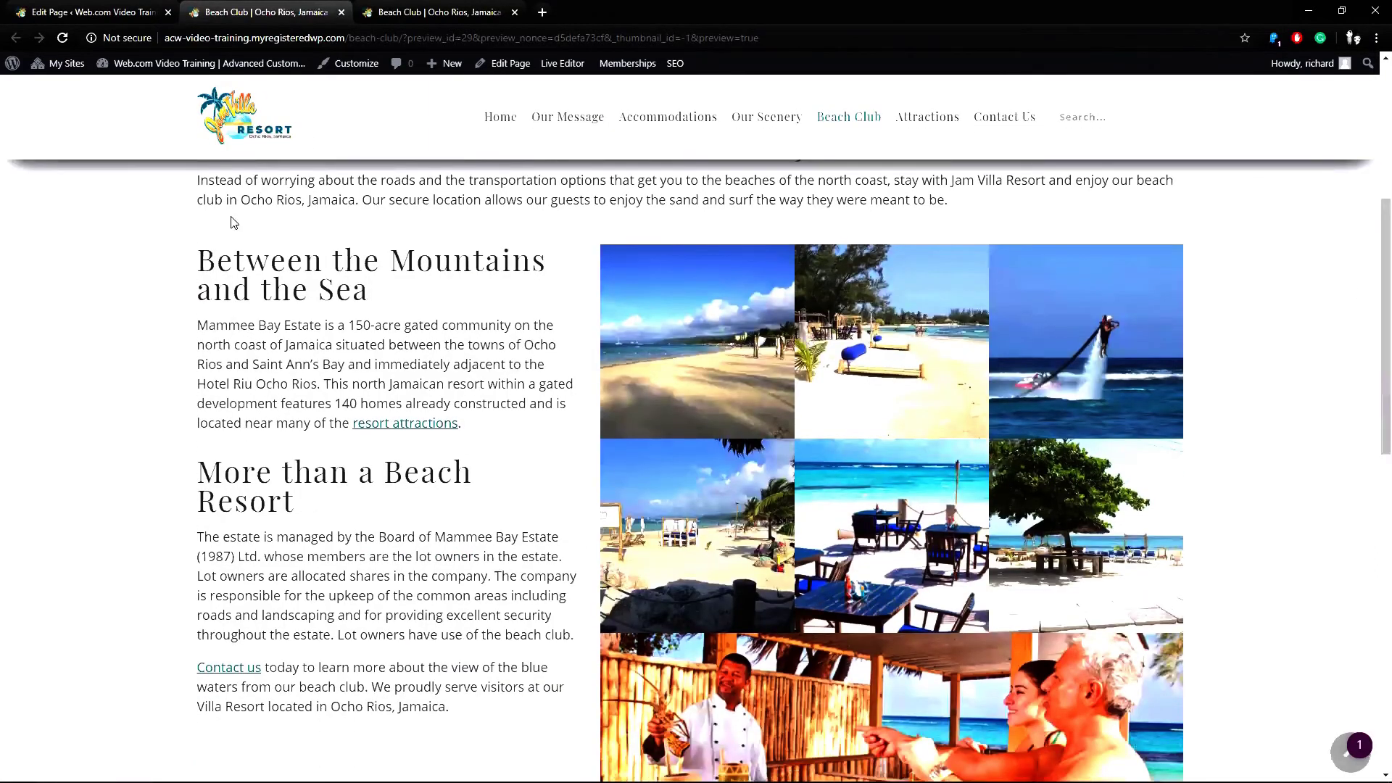
drag(226, 220, 367, 227)
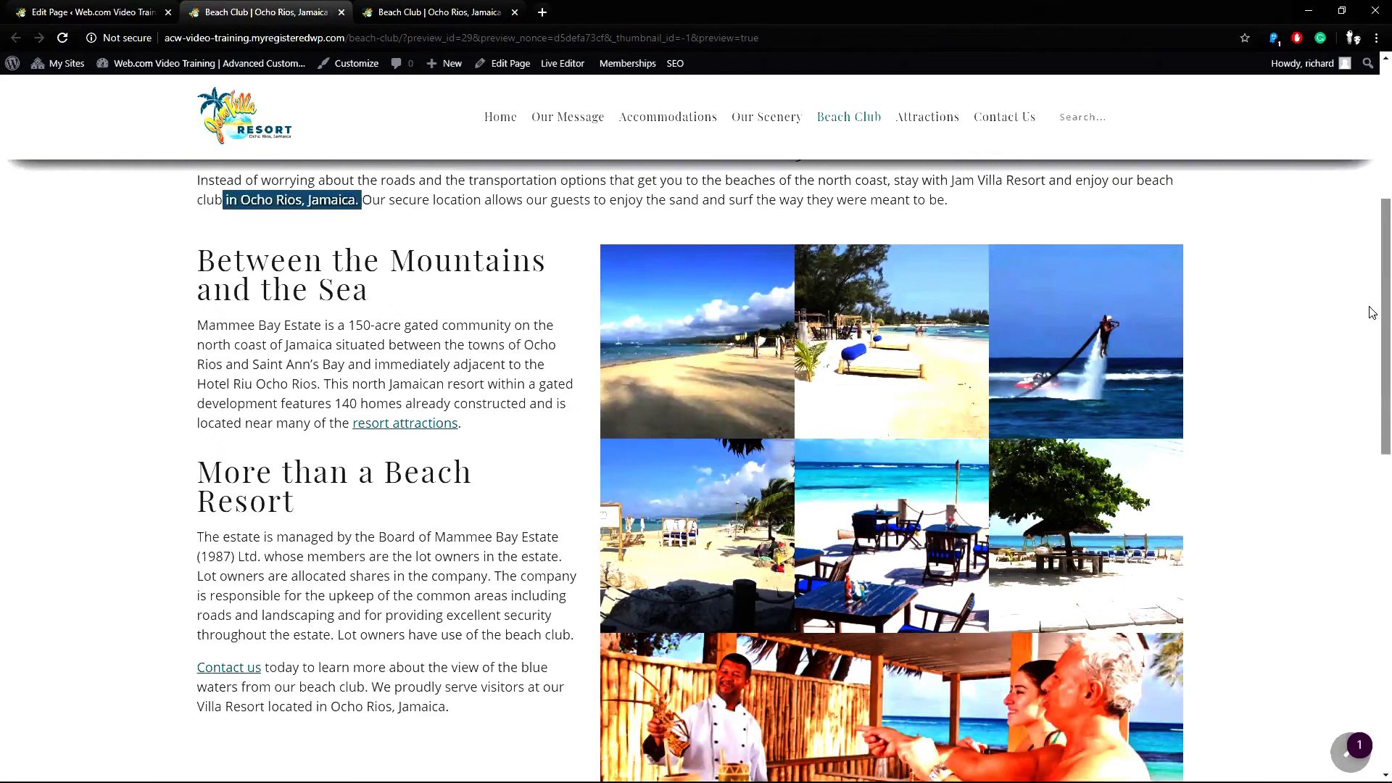
scroll(1372, 312, down, 7)
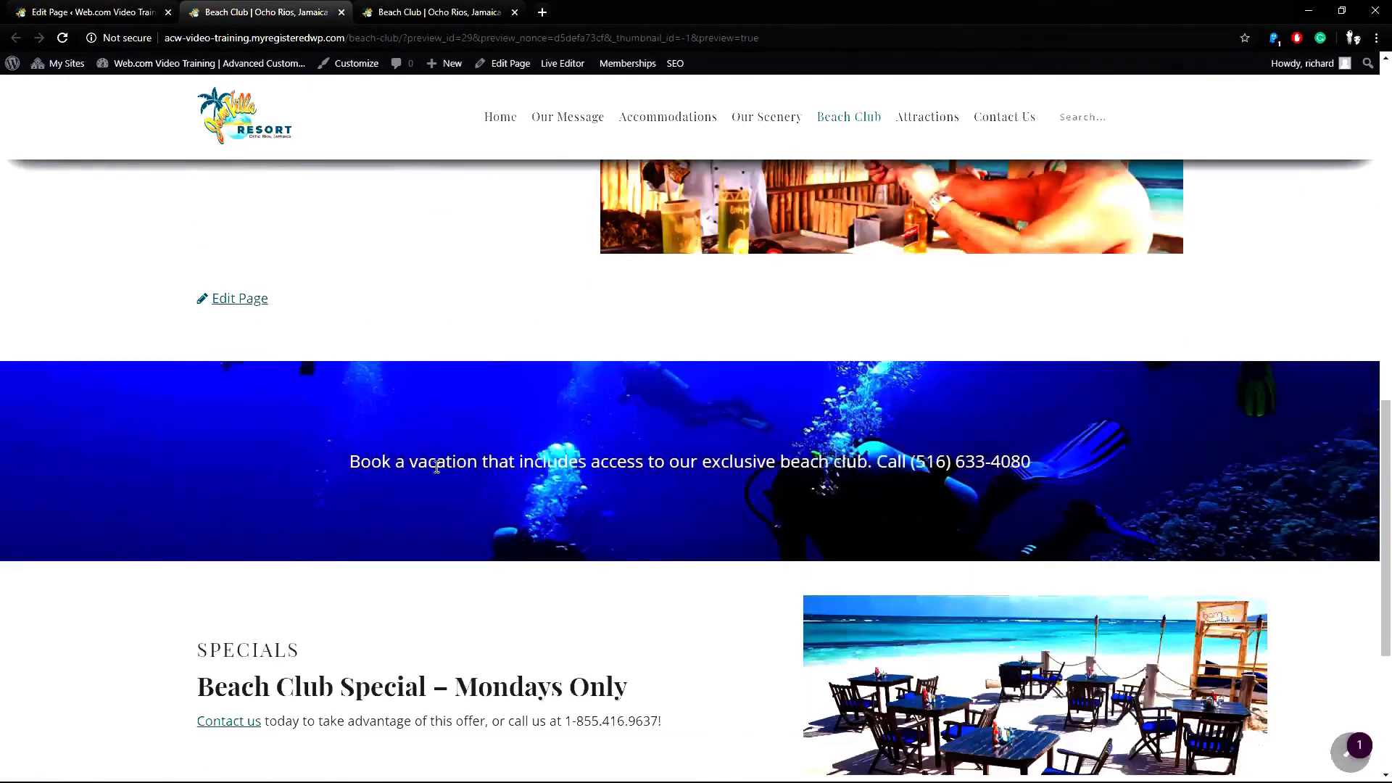
drag(438, 467, 516, 468)
scroll(1373, 416, down, 4)
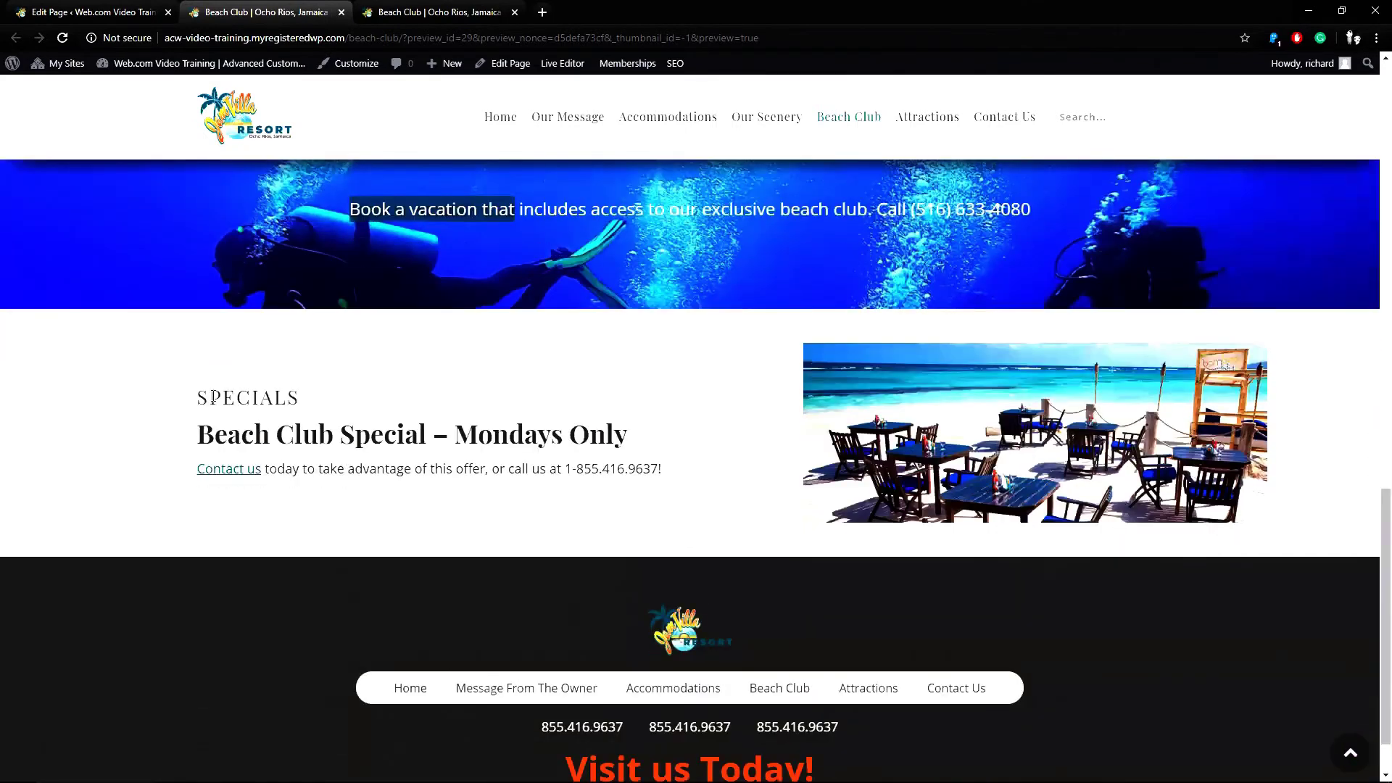
drag(211, 397, 678, 483)
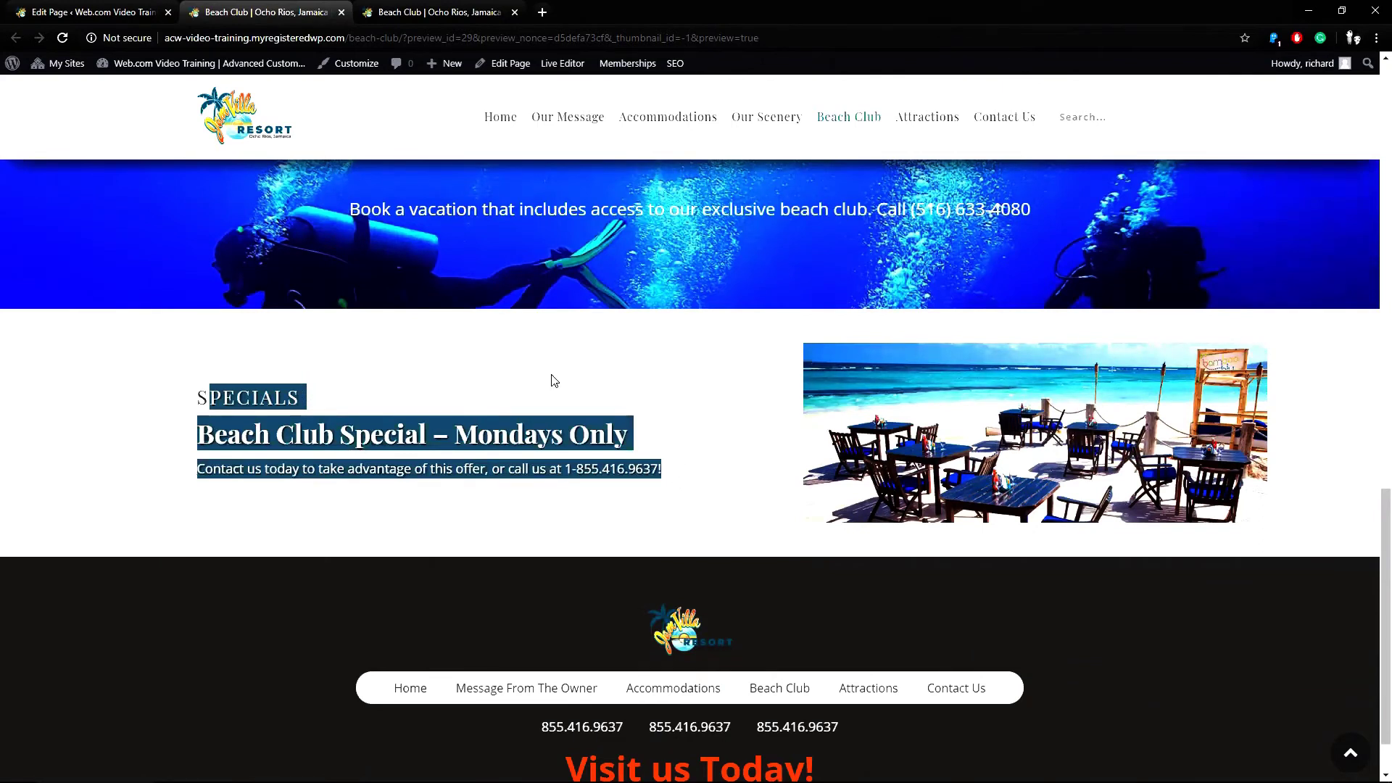
Drag the Specials Feature module above Content Blocks so it sits third, after Page Content.
click(92, 17)
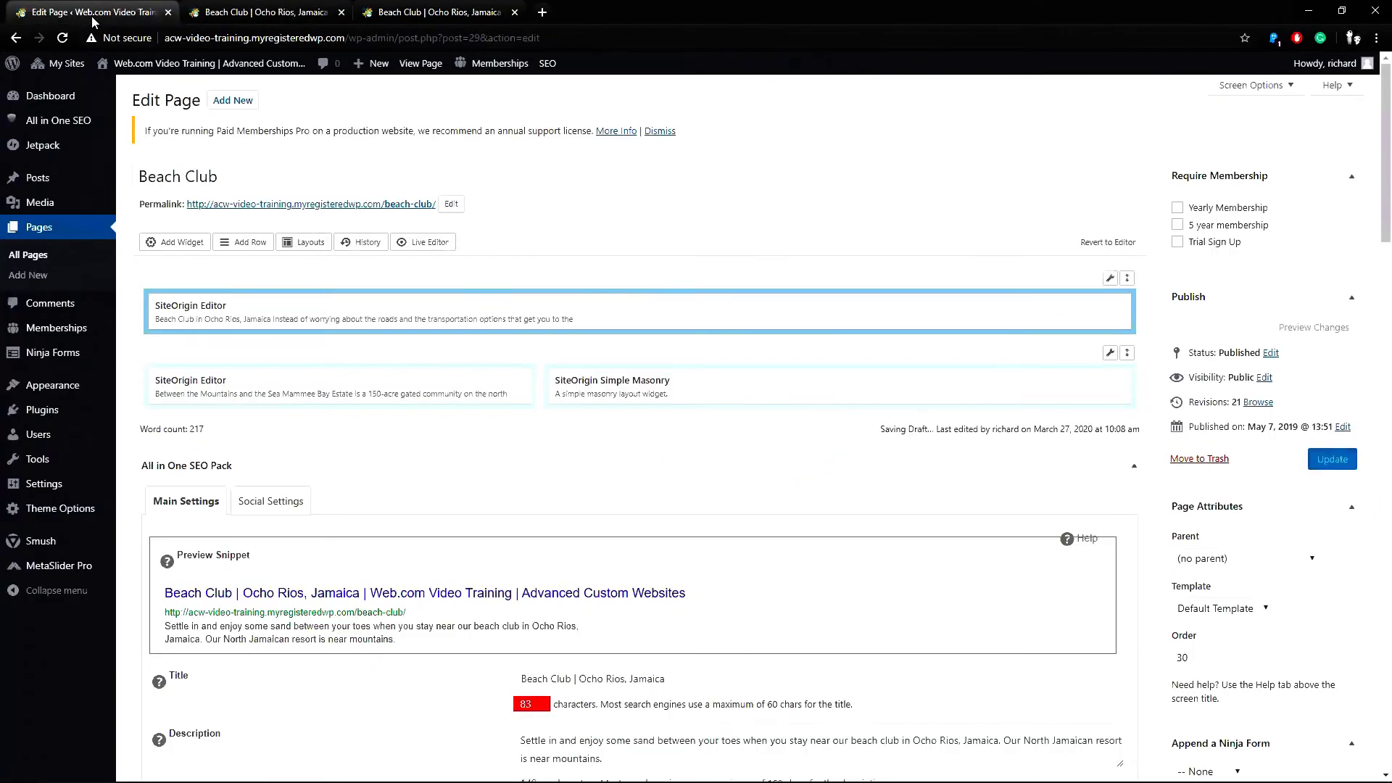
drag(1372, 244, 1347, 546)
scroll(1347, 546, down, 2)
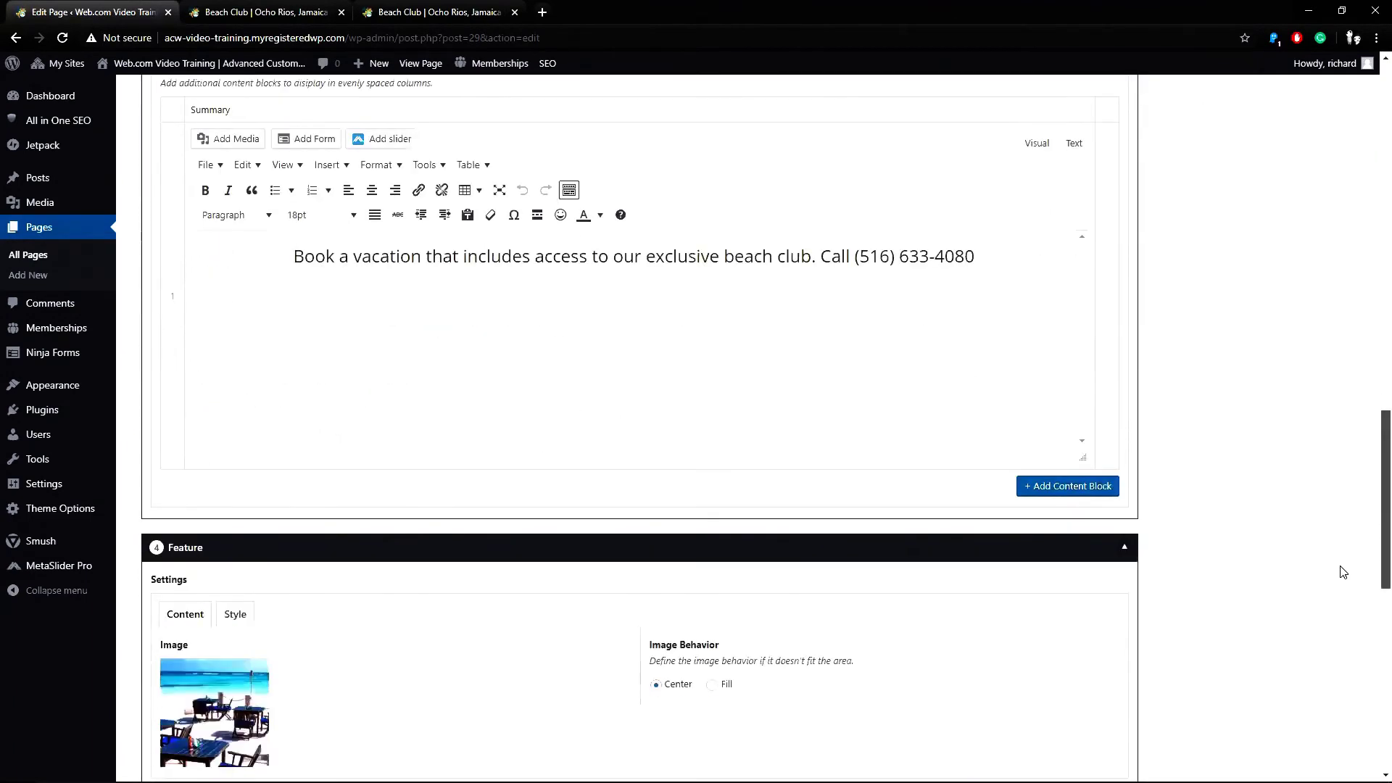
mouse_move(1026, 525)
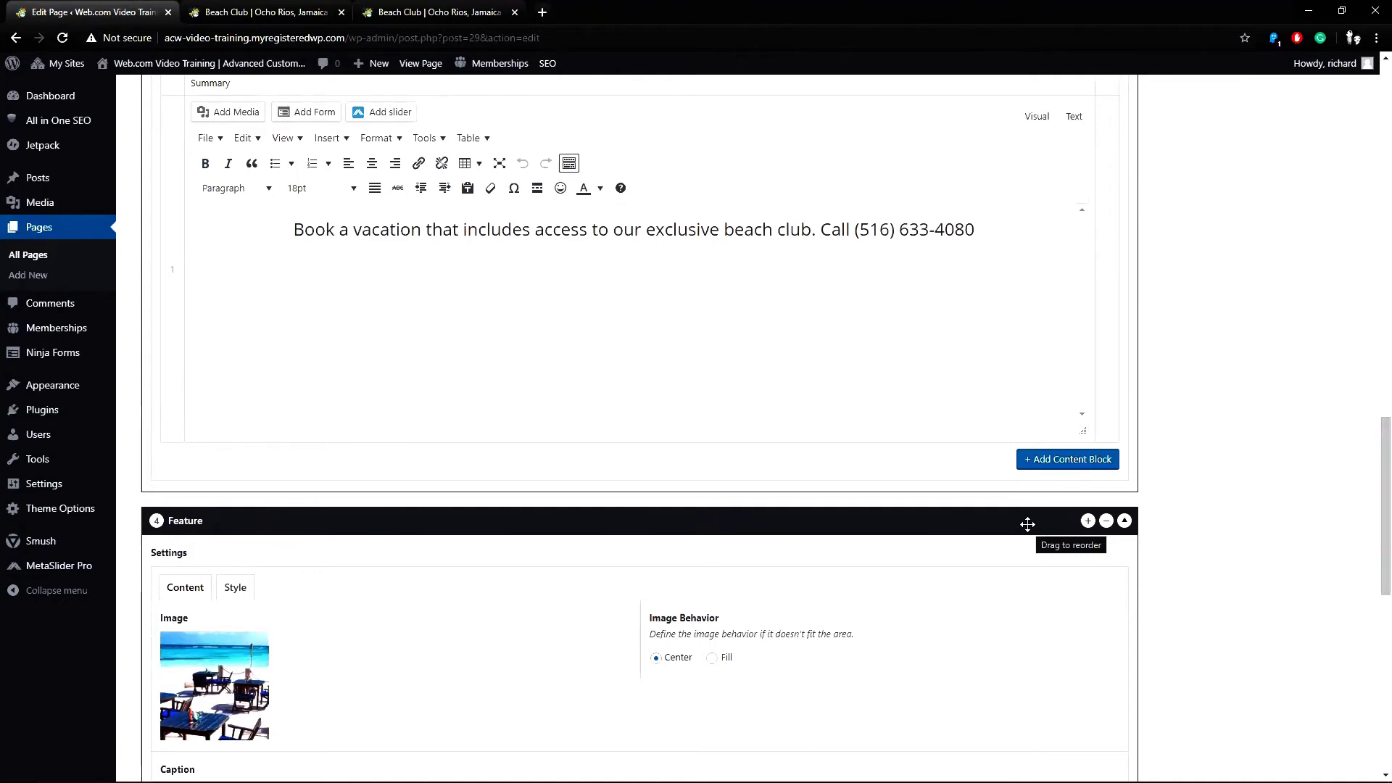
drag(1027, 524, 1041, 58)
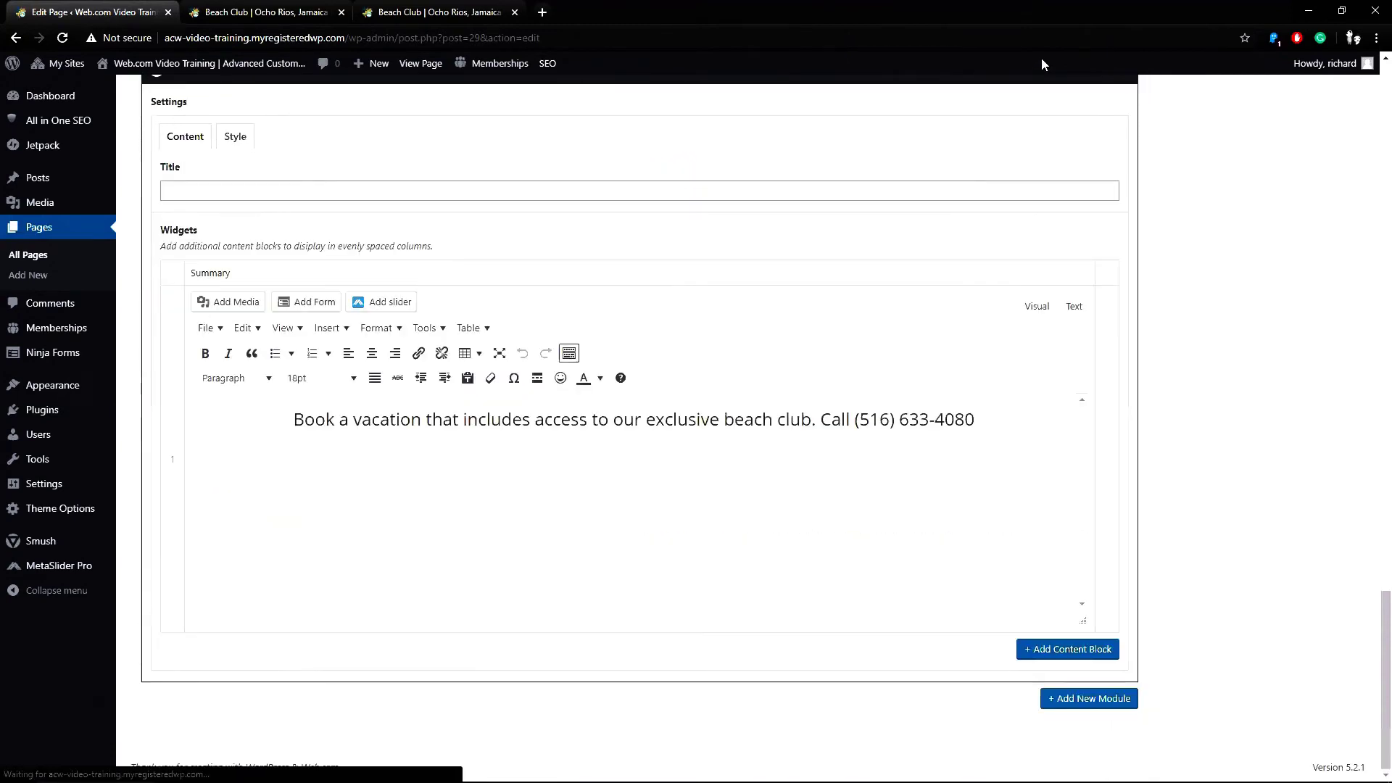
scroll(1373, 568, up, 6)
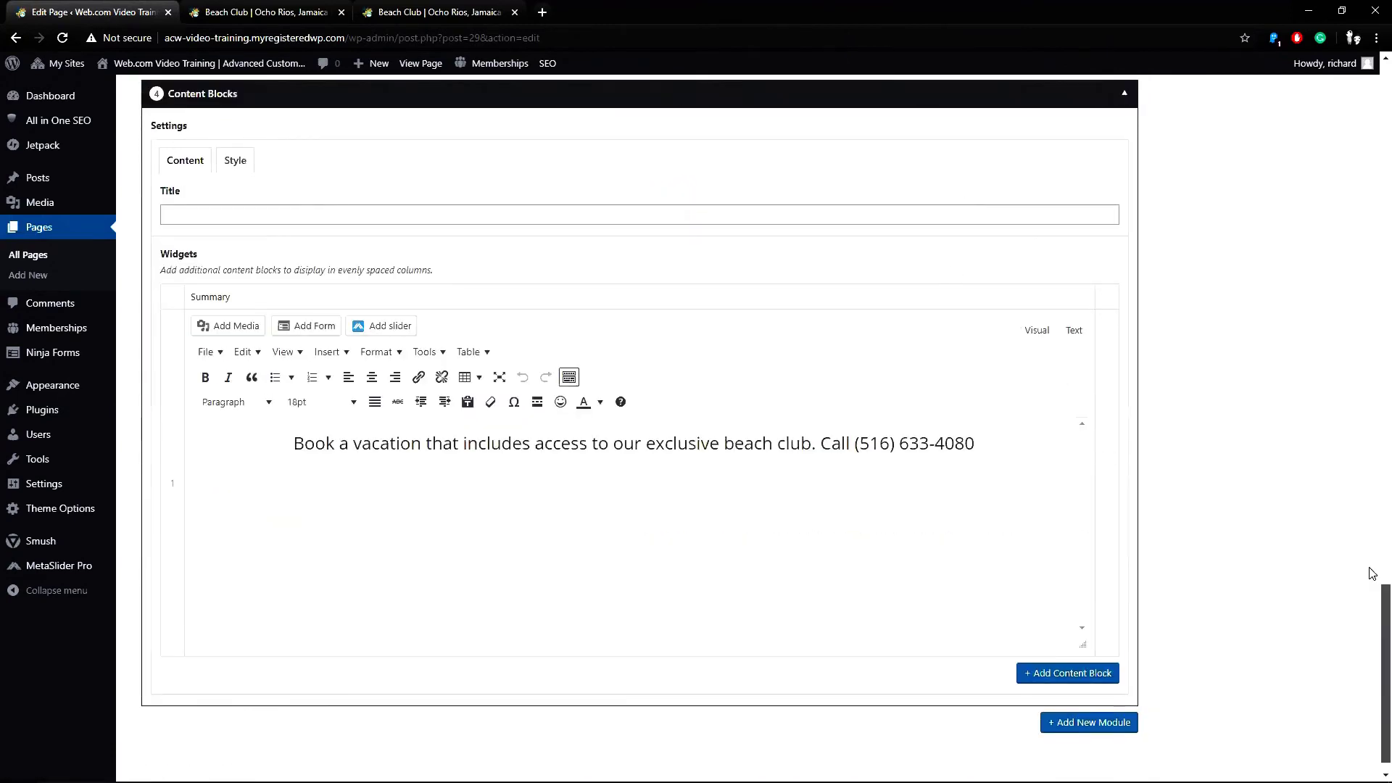
scroll(1372, 498, up, 8)
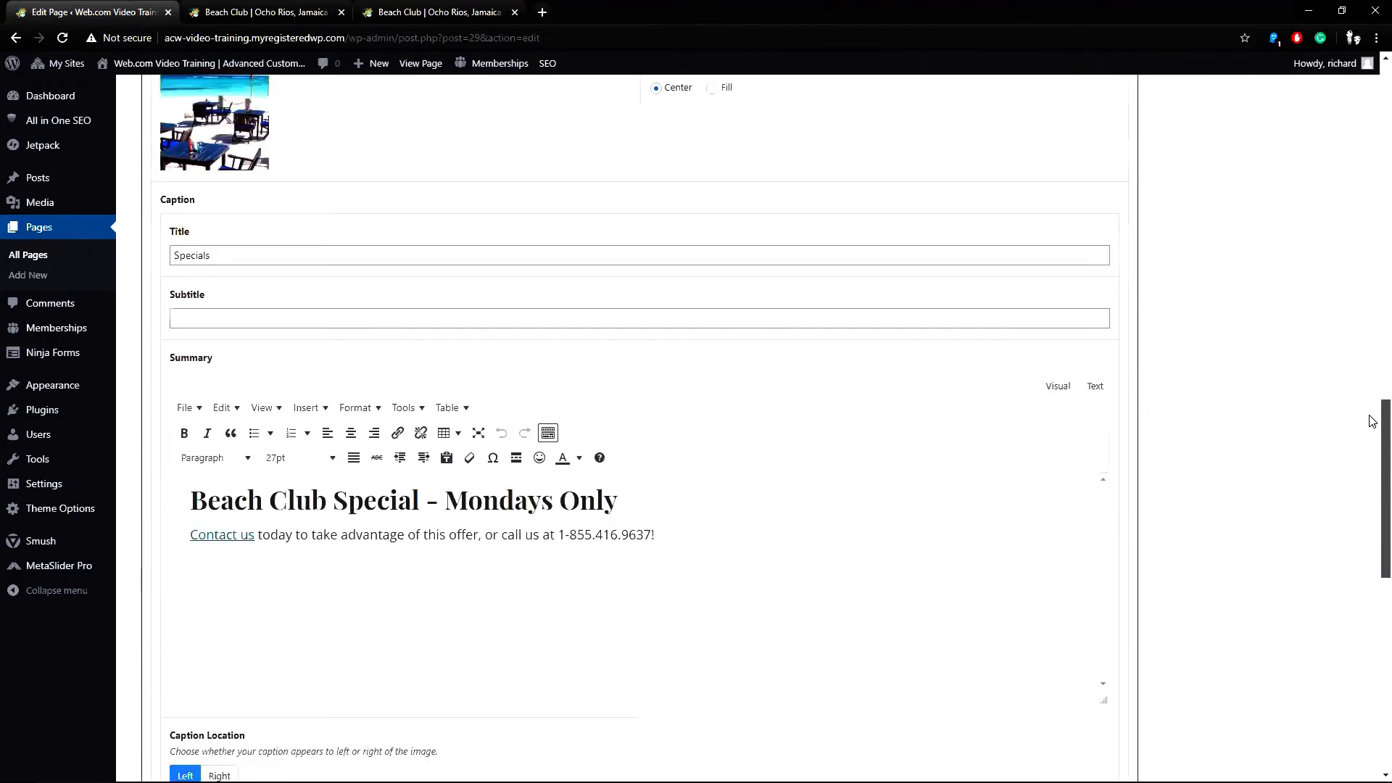
scroll(1371, 363, up, 1)
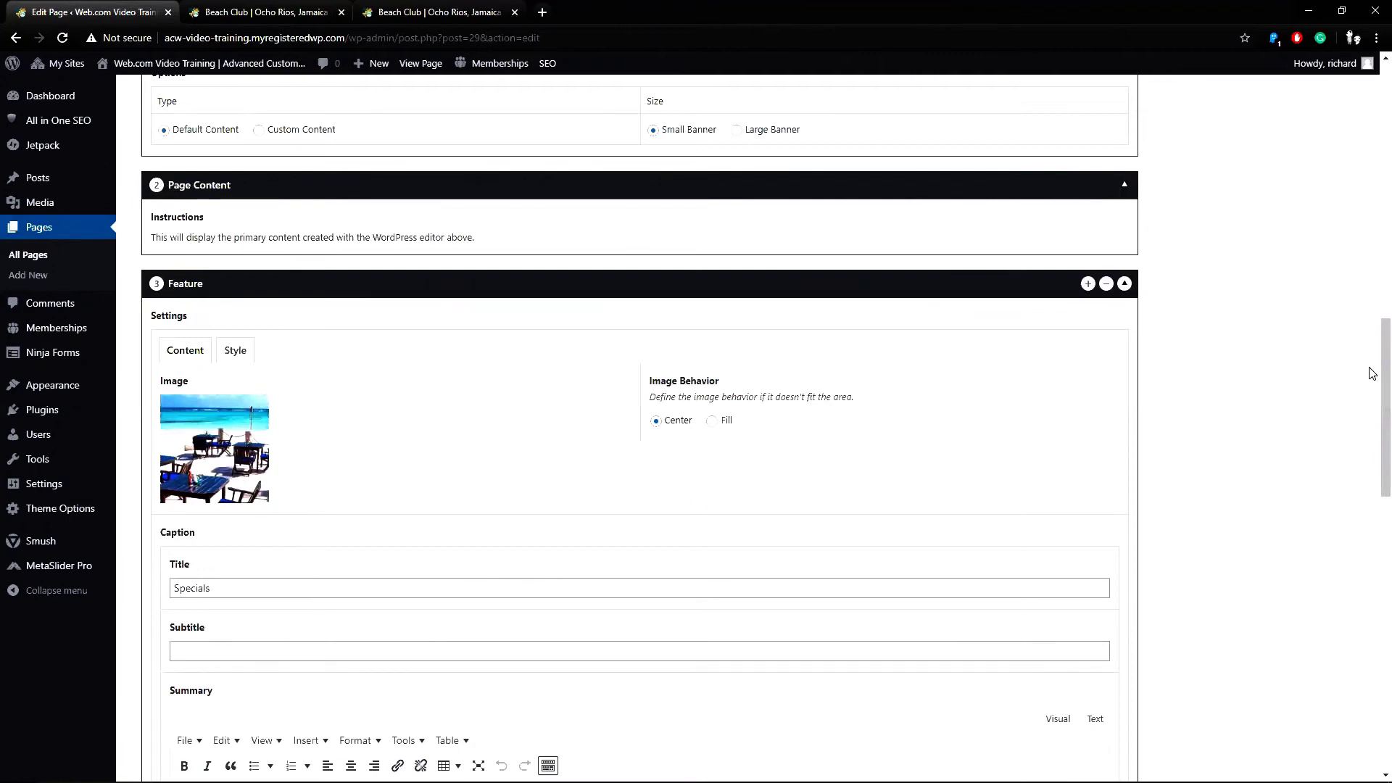
scroll(1370, 341, up, 9)
Preview the Beach Club page and check that the Specials section sits above the booking banner.
scroll(1373, 127, up, 5)
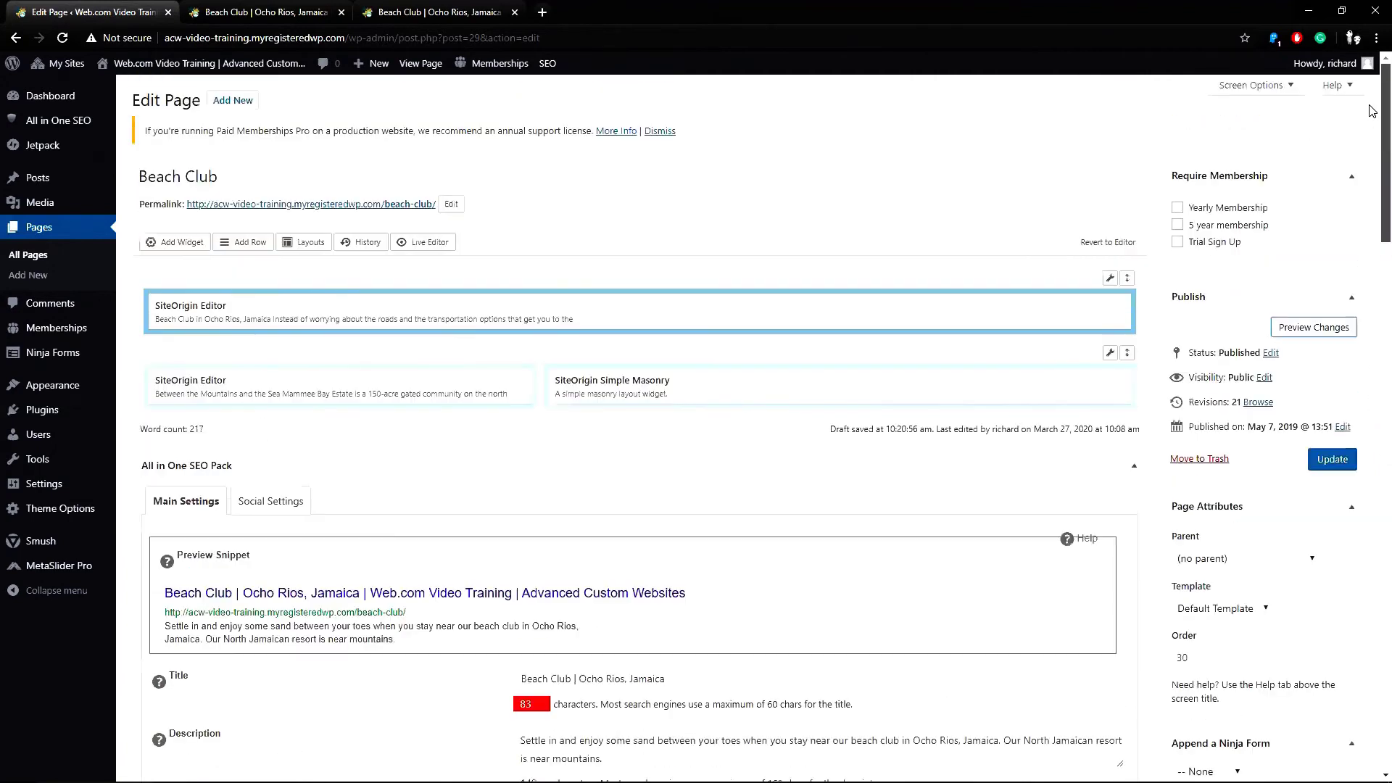
click(1327, 326)
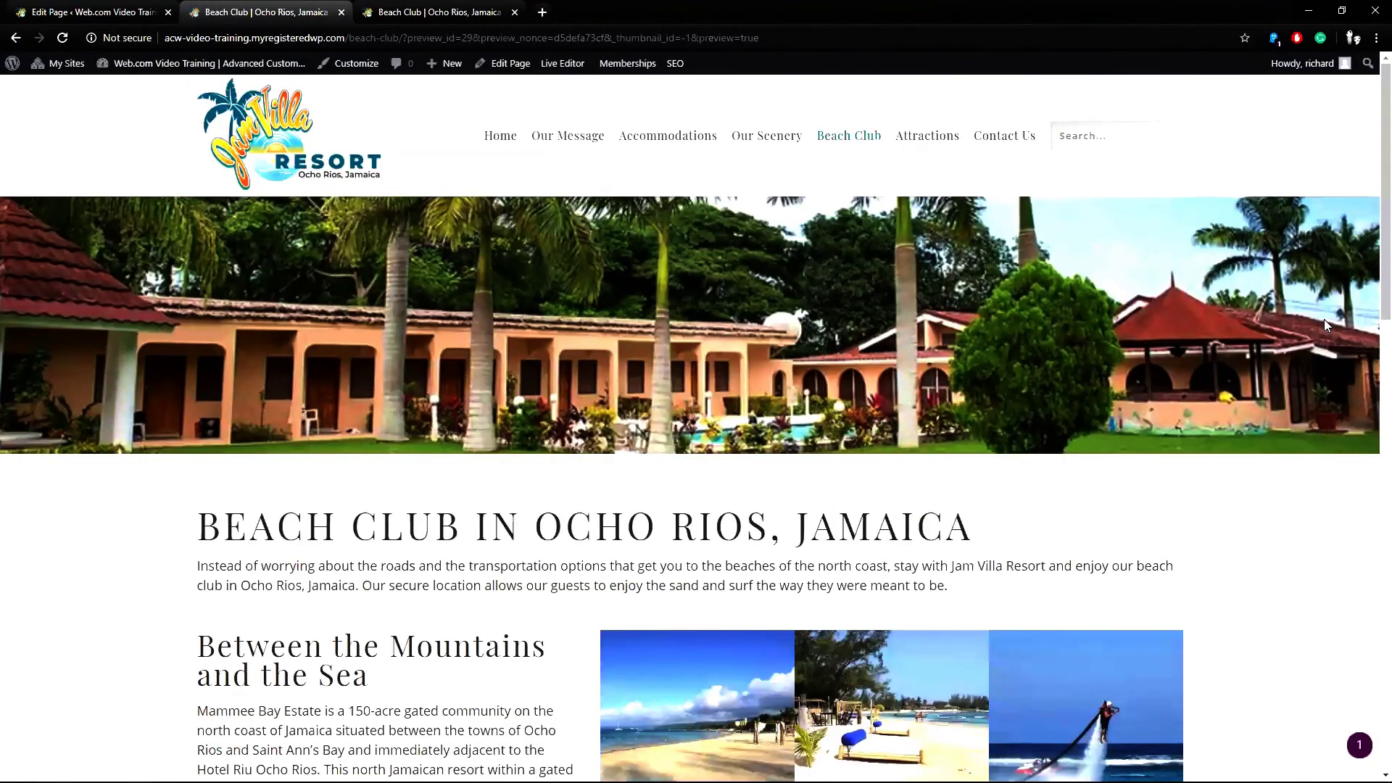
scroll(1370, 217, down, 5)
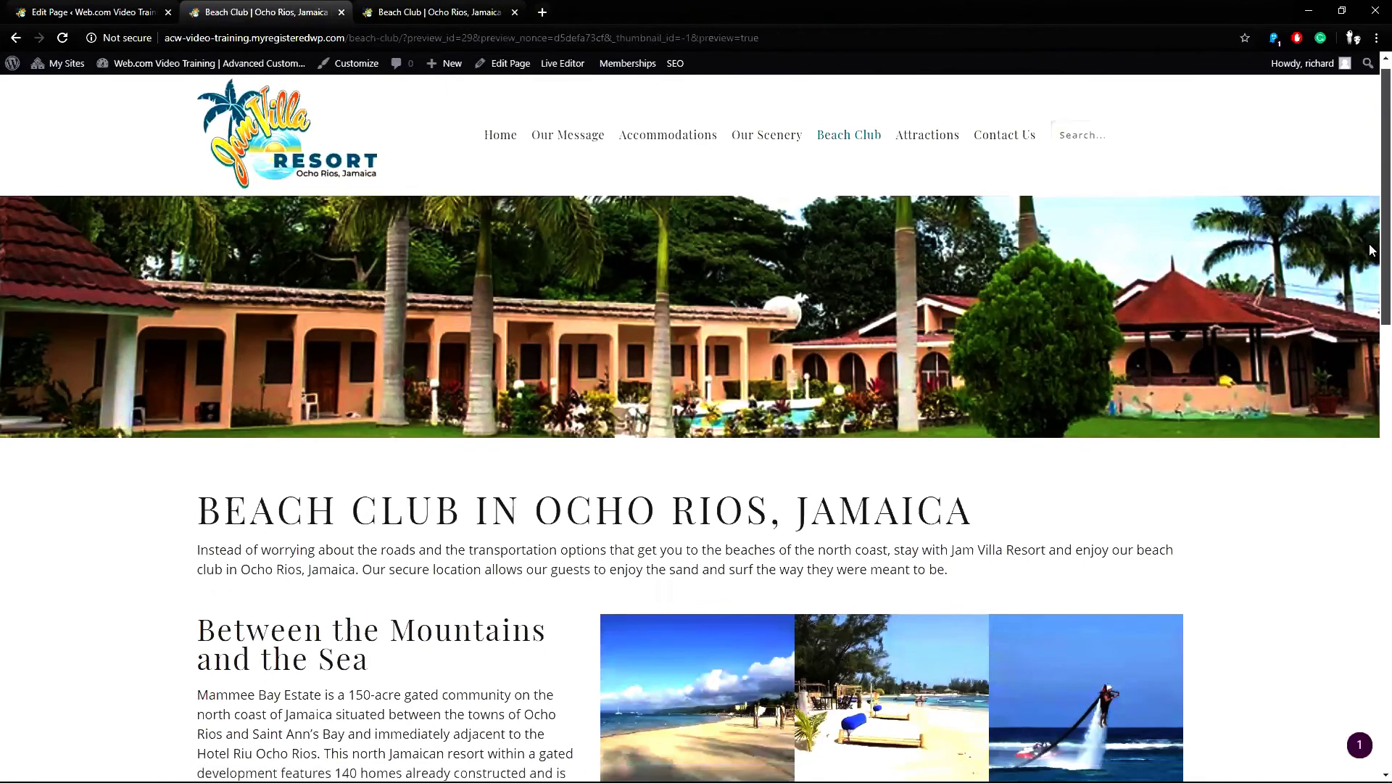
scroll(1363, 348, down, 9)
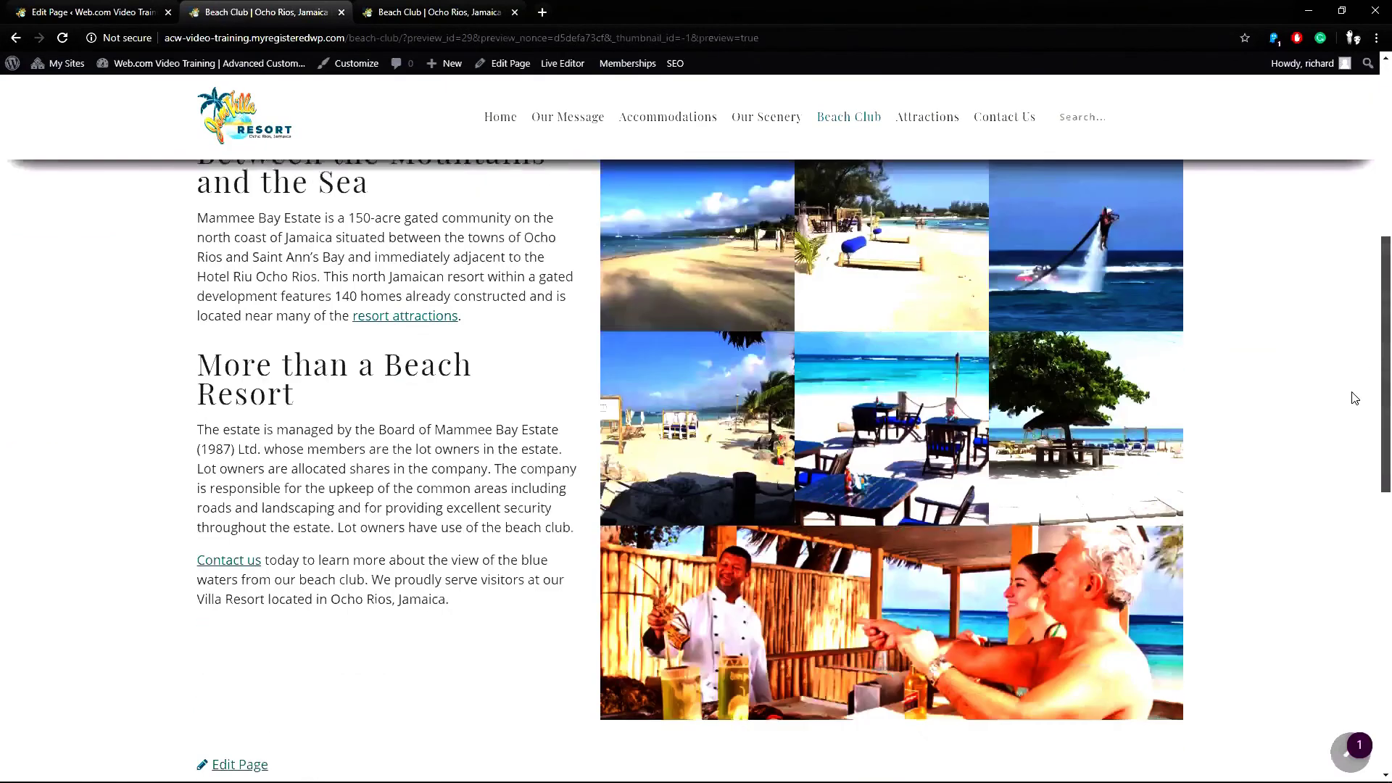
scroll(1331, 549, down, 1)
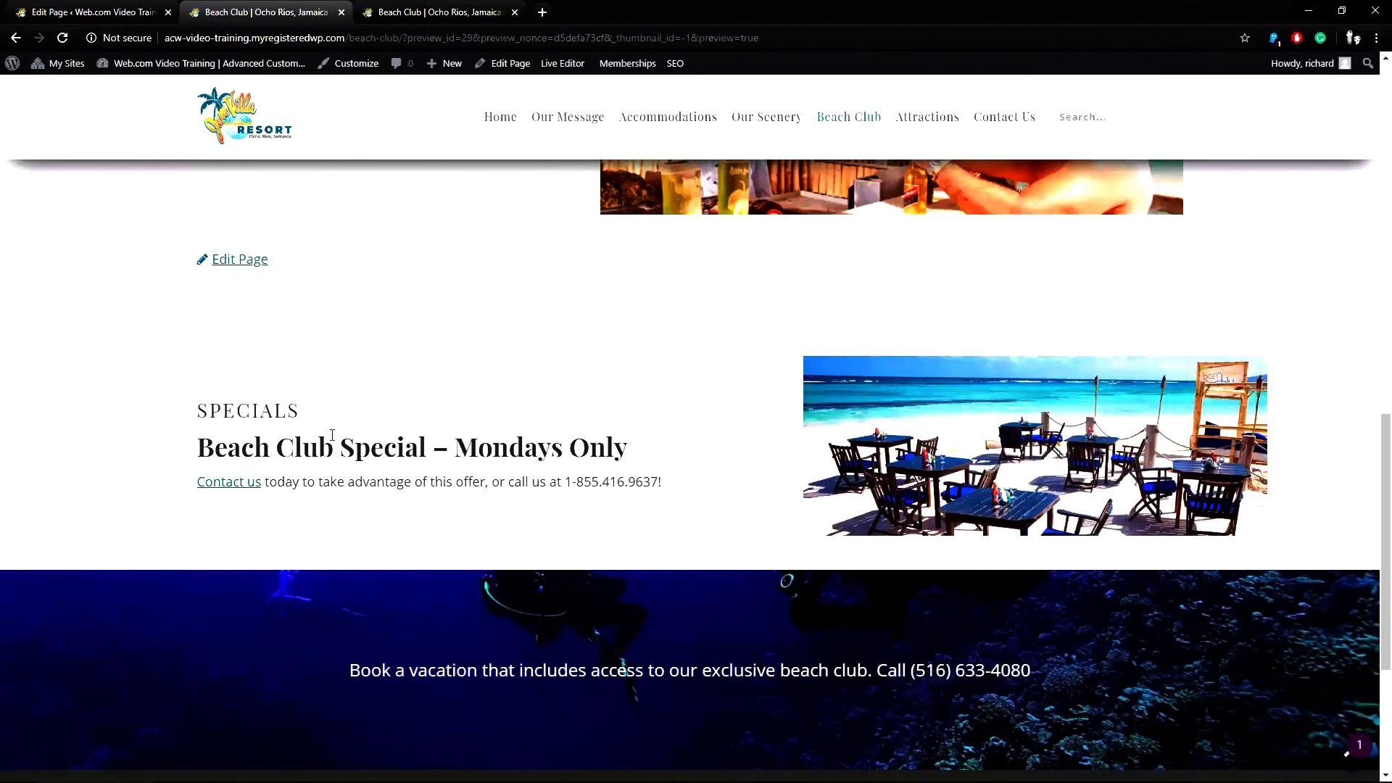
drag(205, 412, 310, 422)
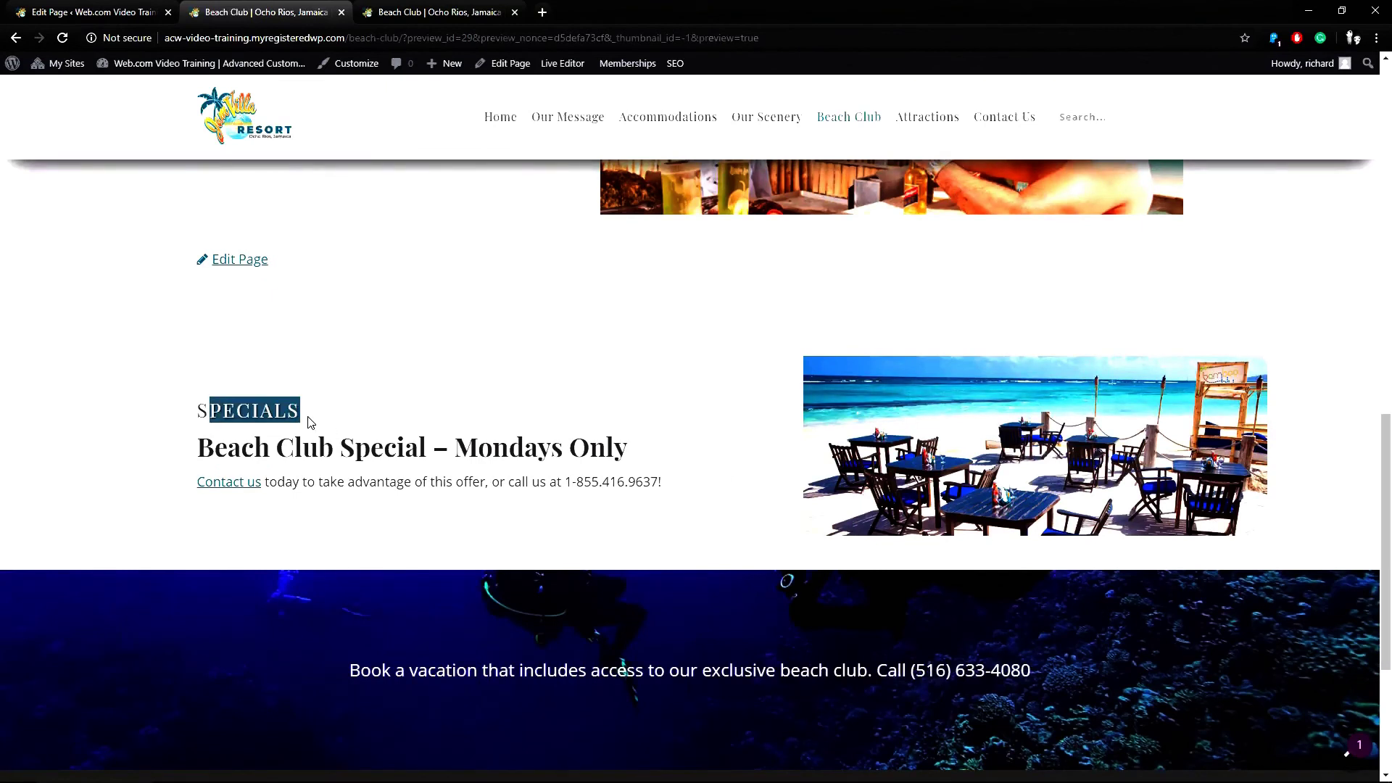
click(310, 422)
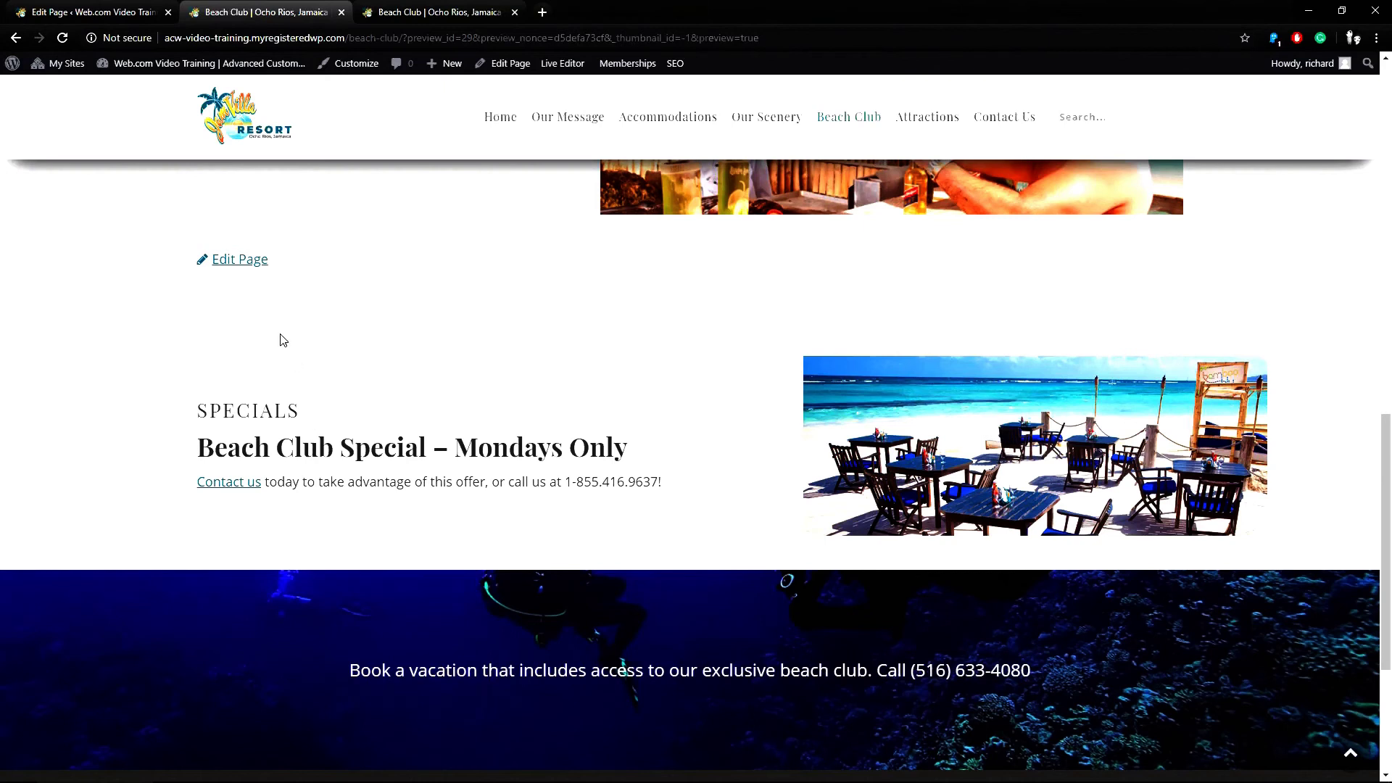
Return to the page editor and Update the Beach Club page to save the reordered Specials layout.
click(85, 18)
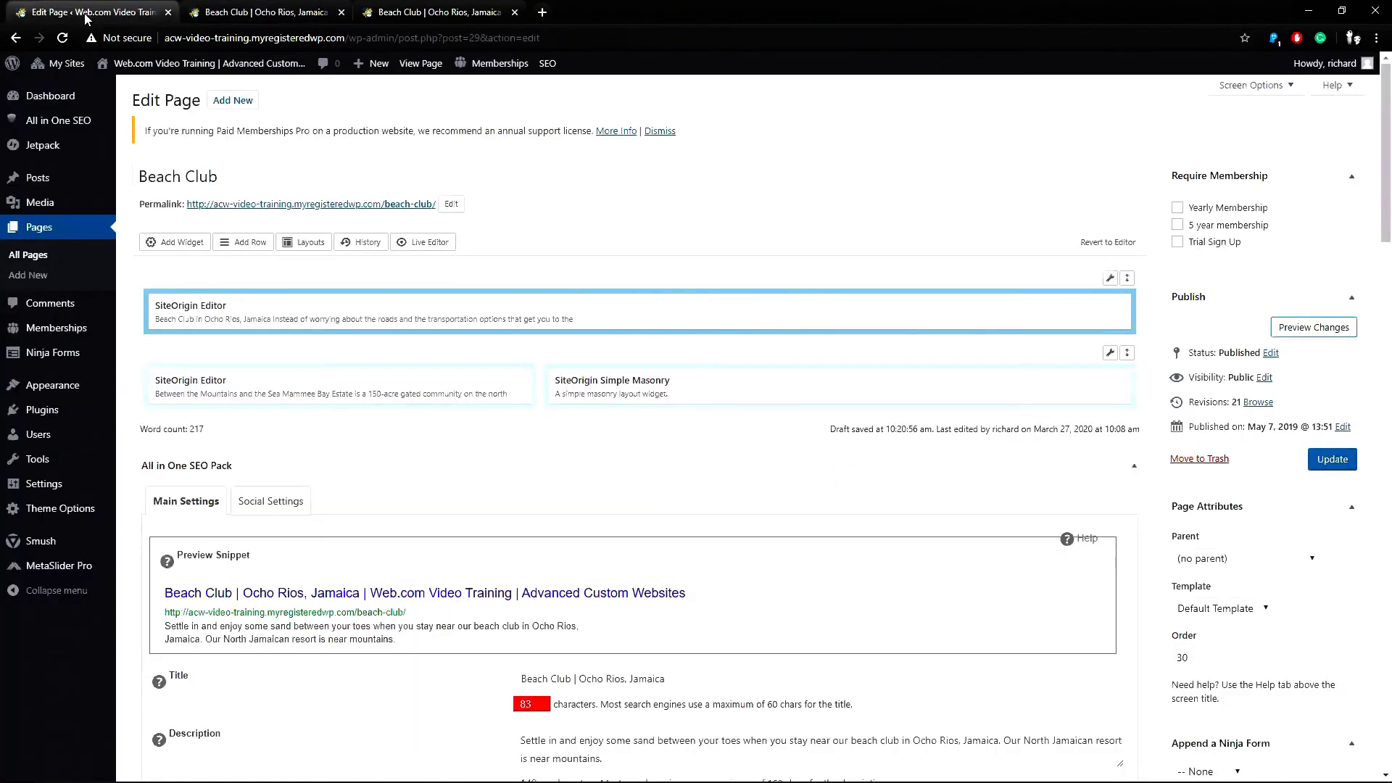
click(1338, 462)
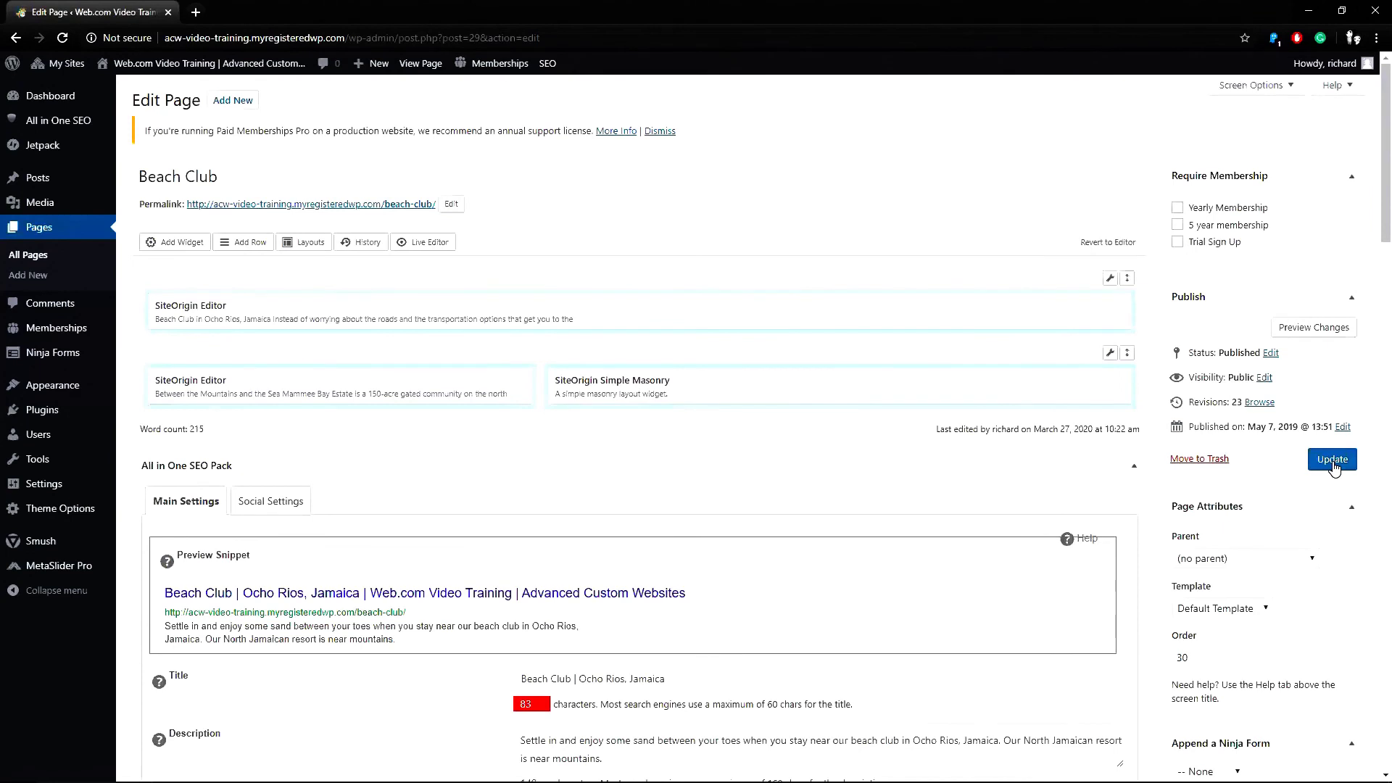
Delete the Content Blocks module with the booking banner text, confirming the removal.
scroll(1372, 453, down, 10)
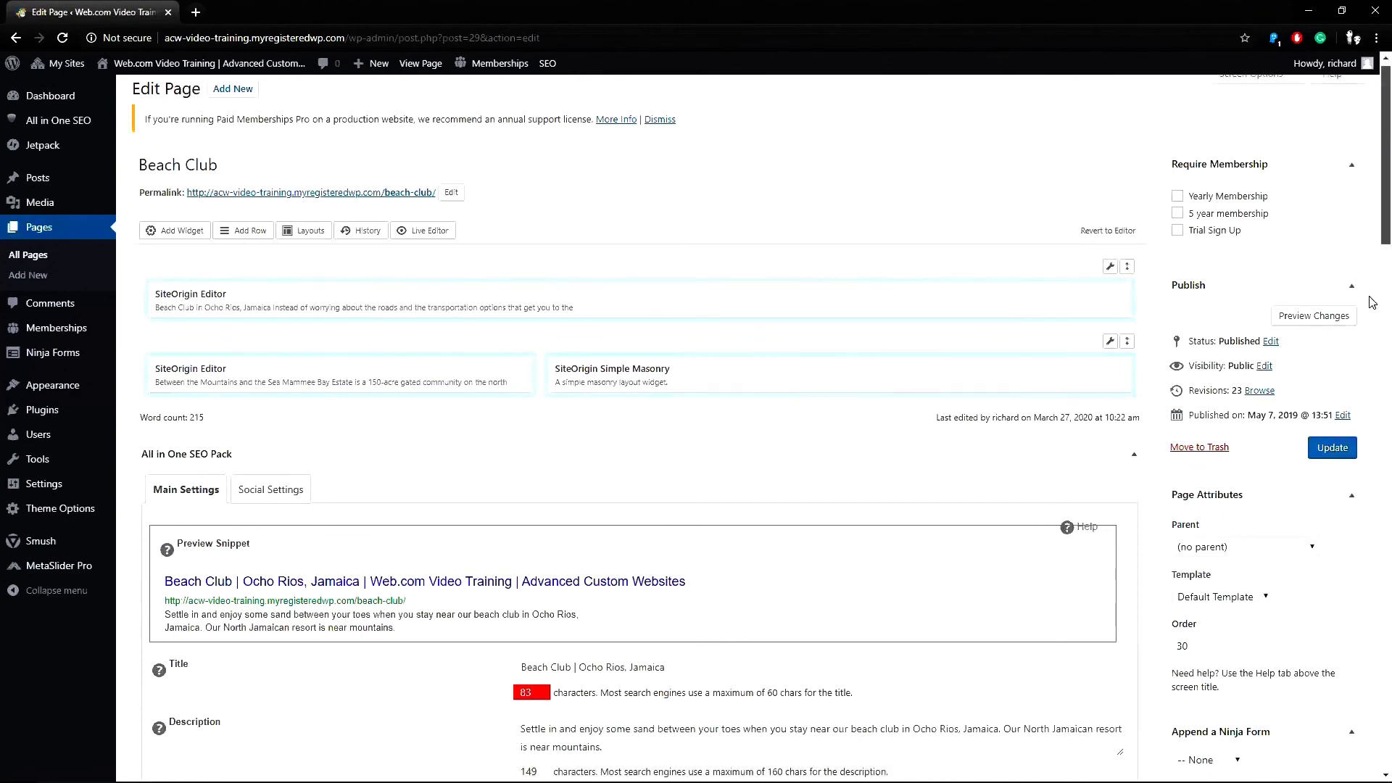
scroll(1372, 454, down, 11)
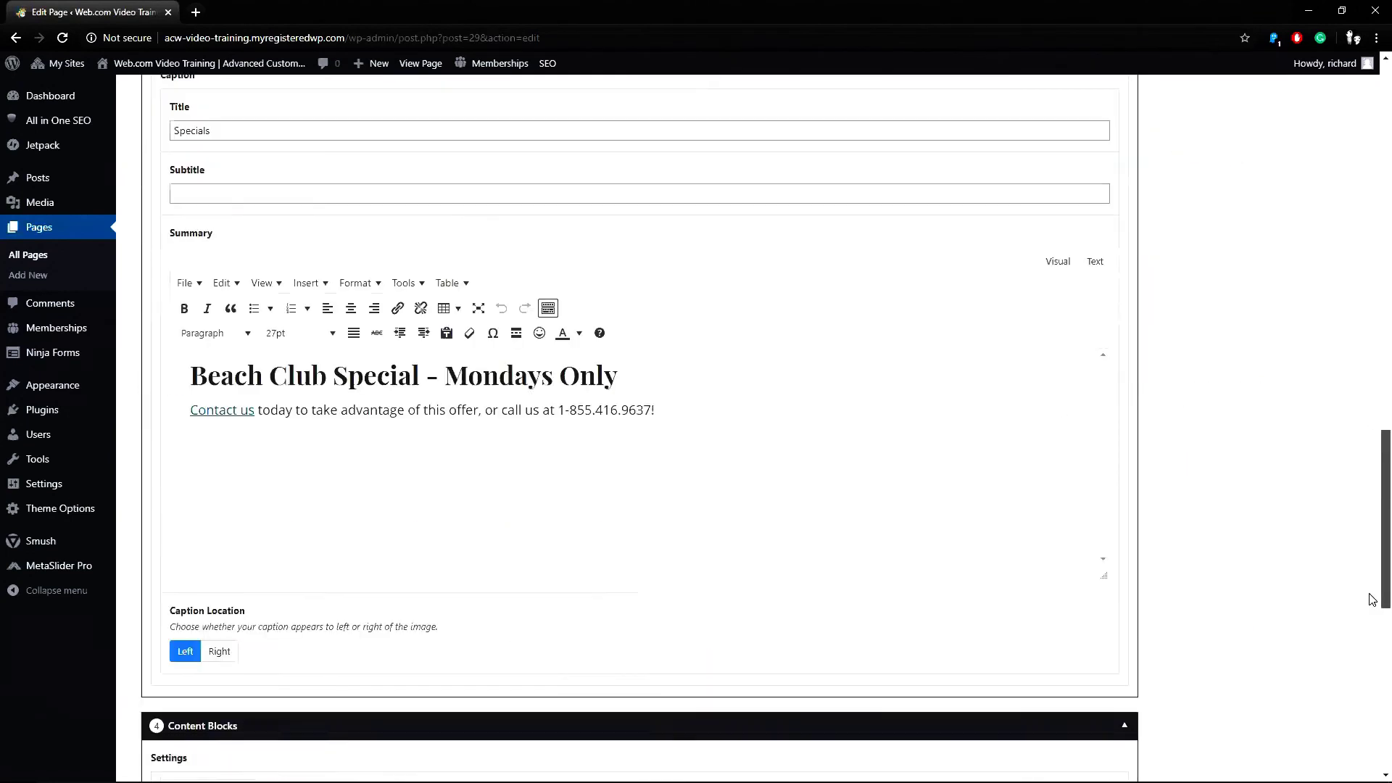
scroll(1372, 641, down, 5)
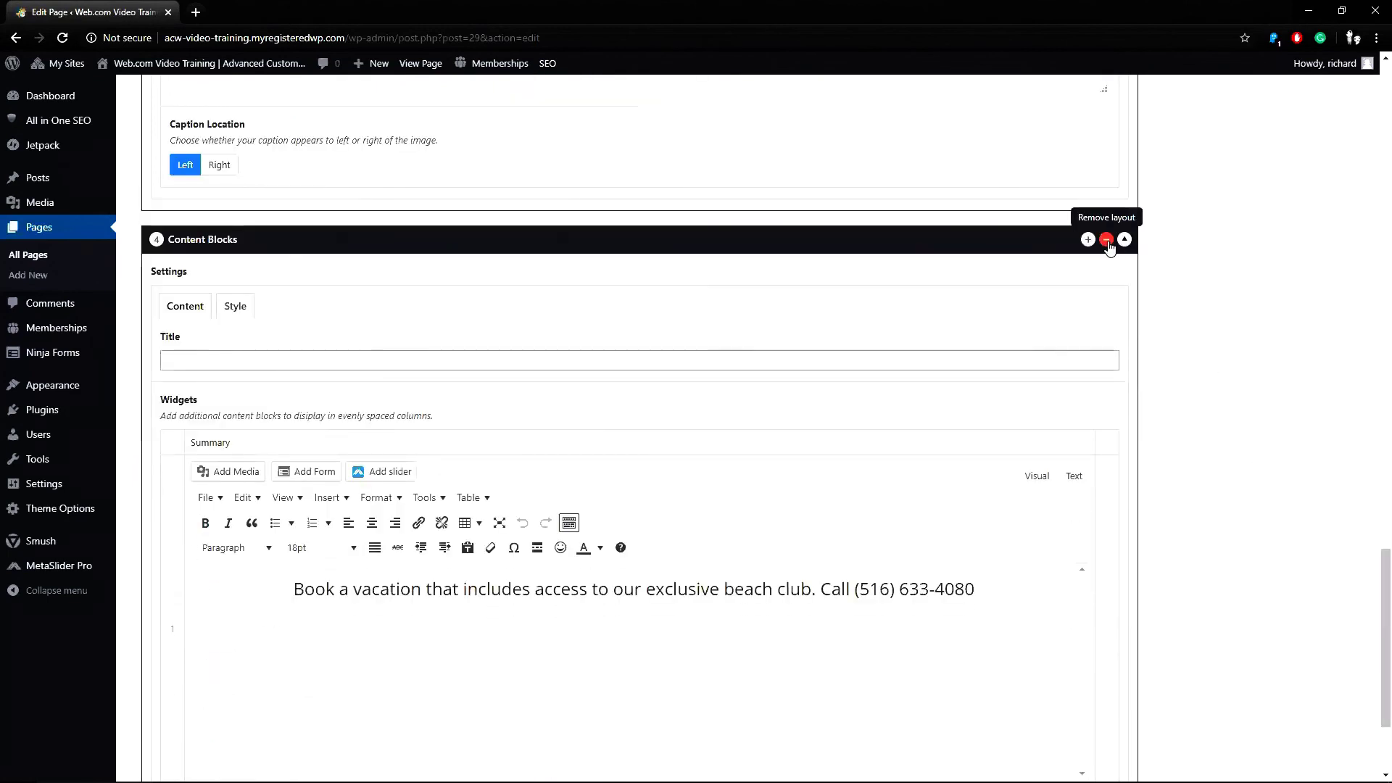
click(1107, 243)
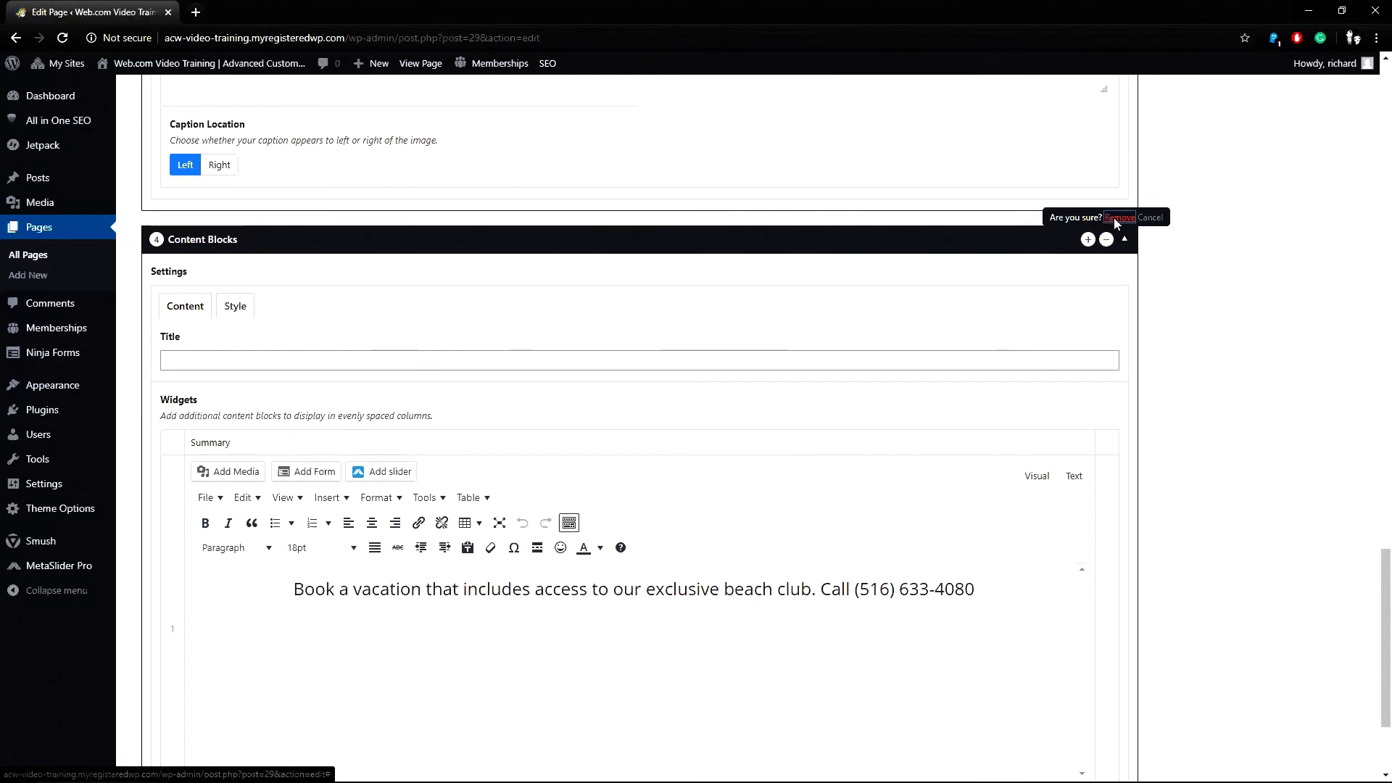
click(1117, 219)
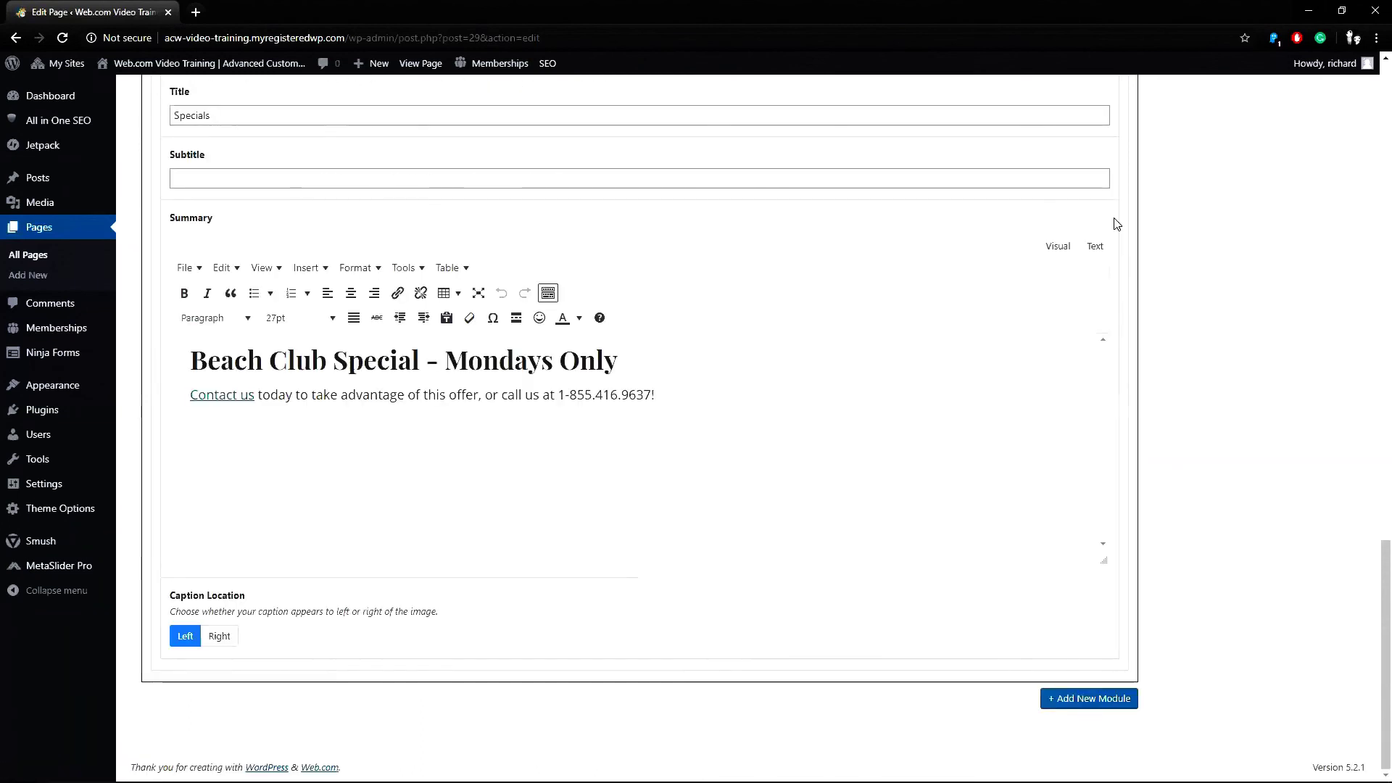
Insert an empty Content Blocks module between Page Content and the Specials Feature module.
drag(1377, 566, 1373, 407)
scroll(1305, 398, up, 2)
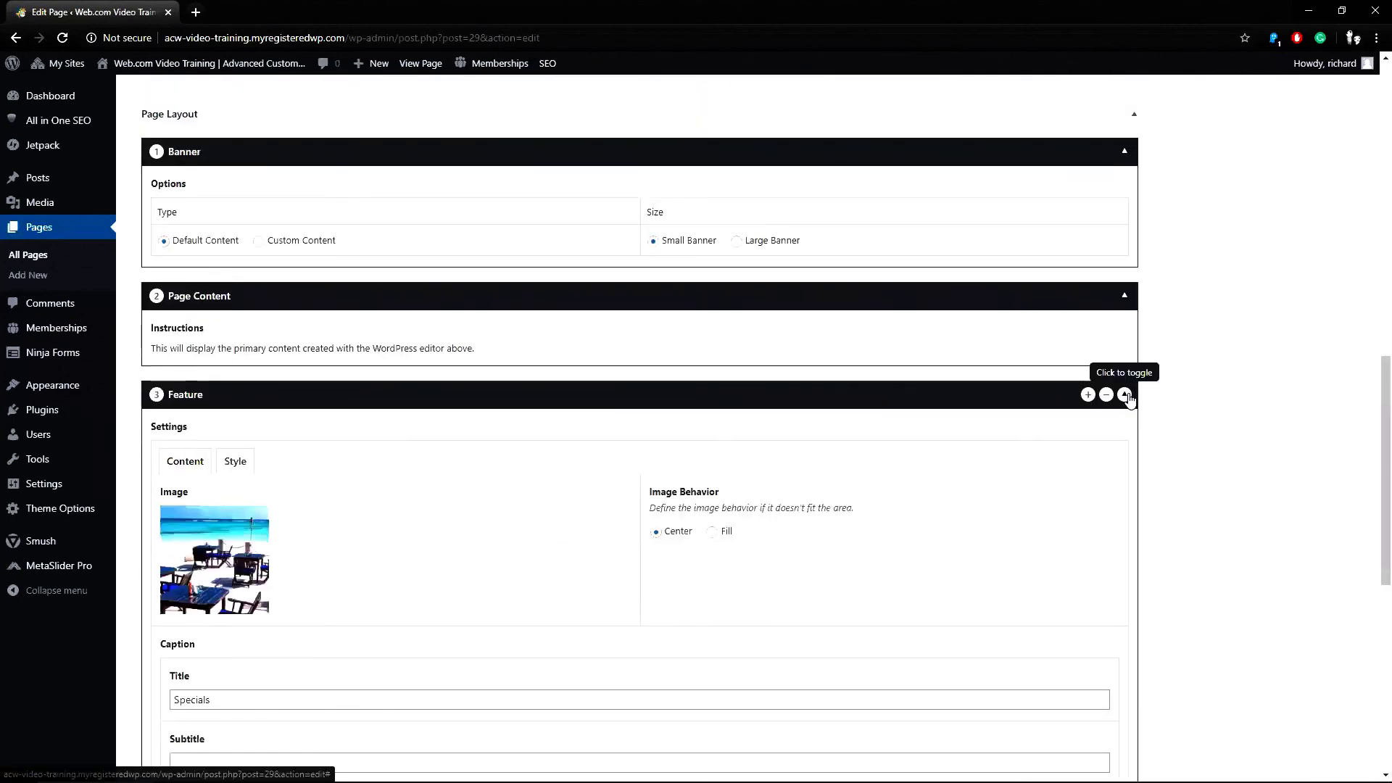
click(1090, 401)
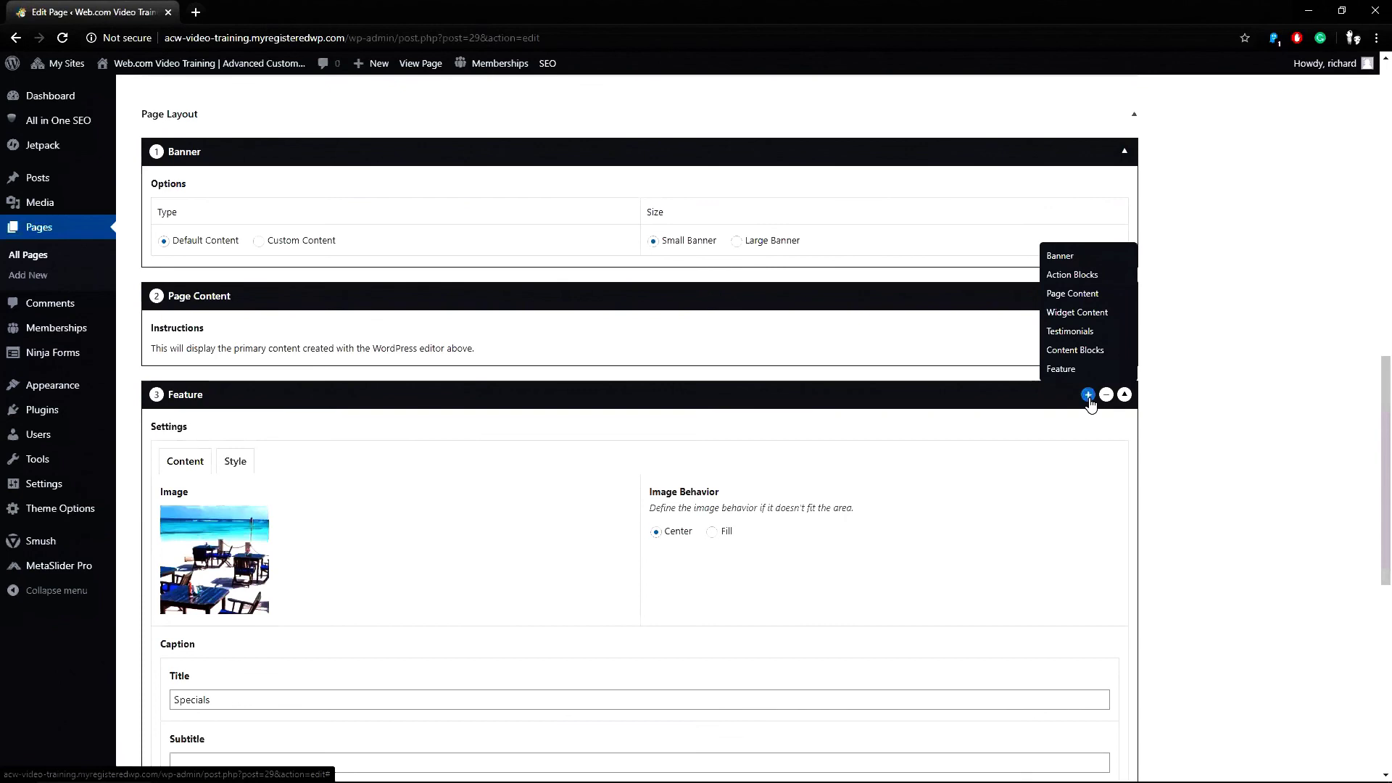
click(1073, 352)
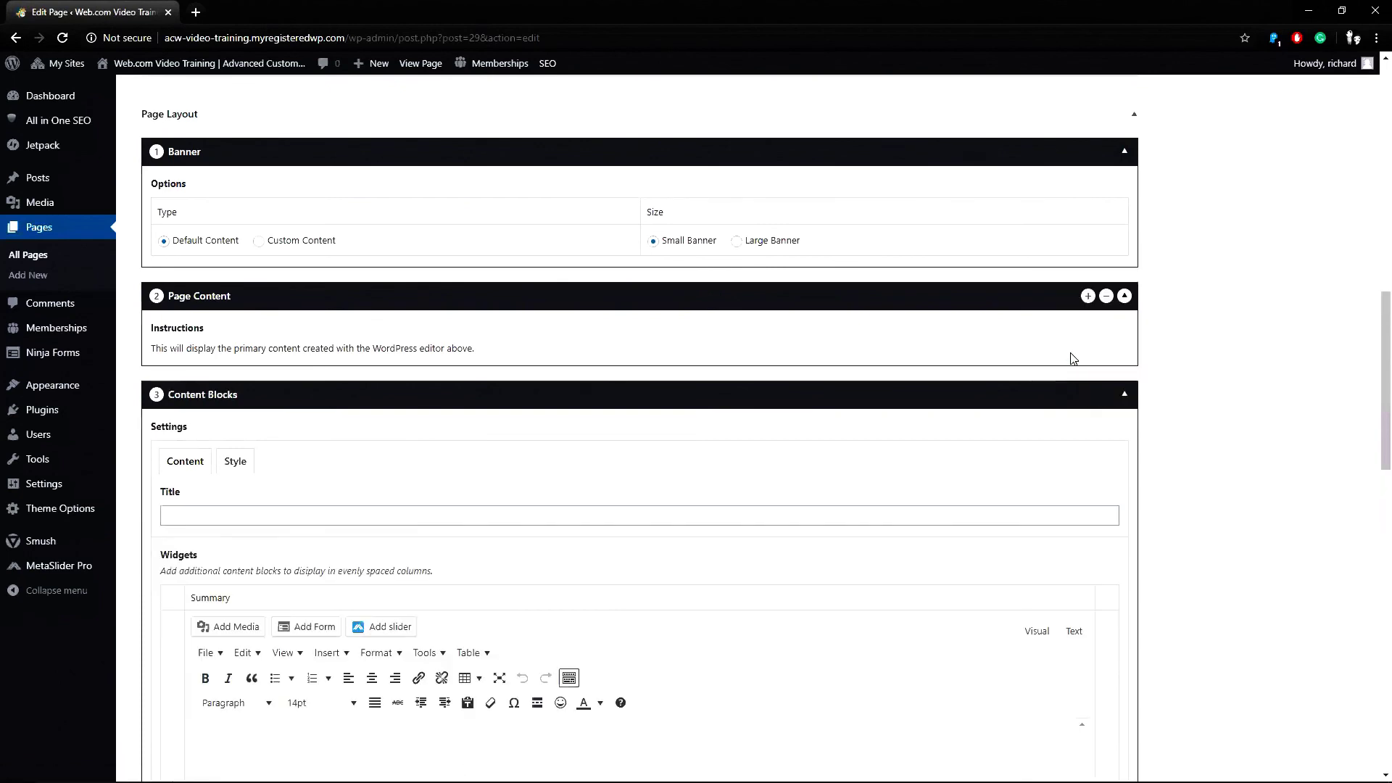